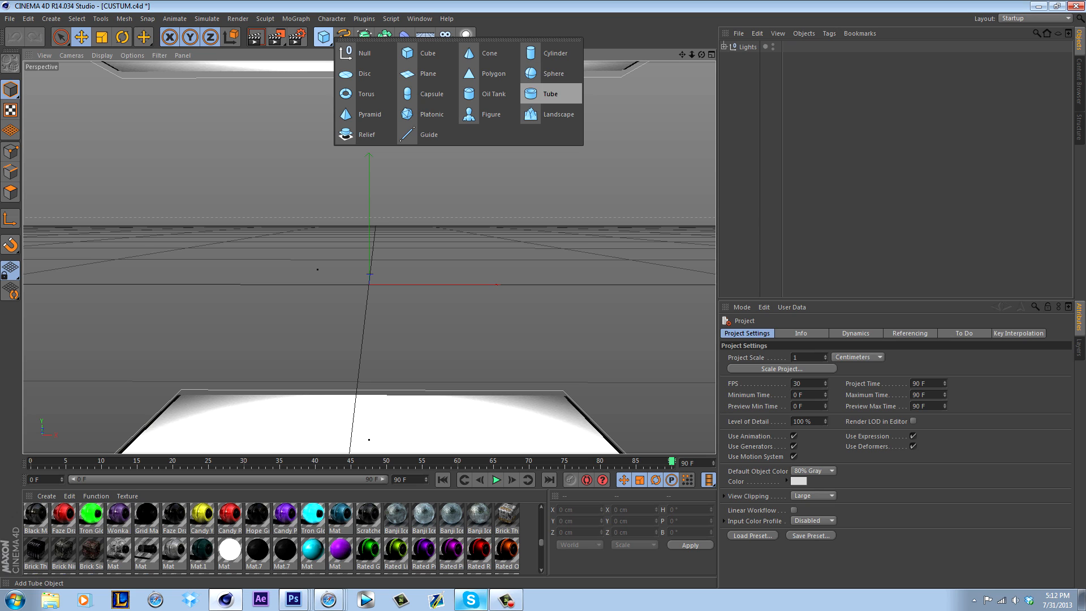
left_click(471, 600)
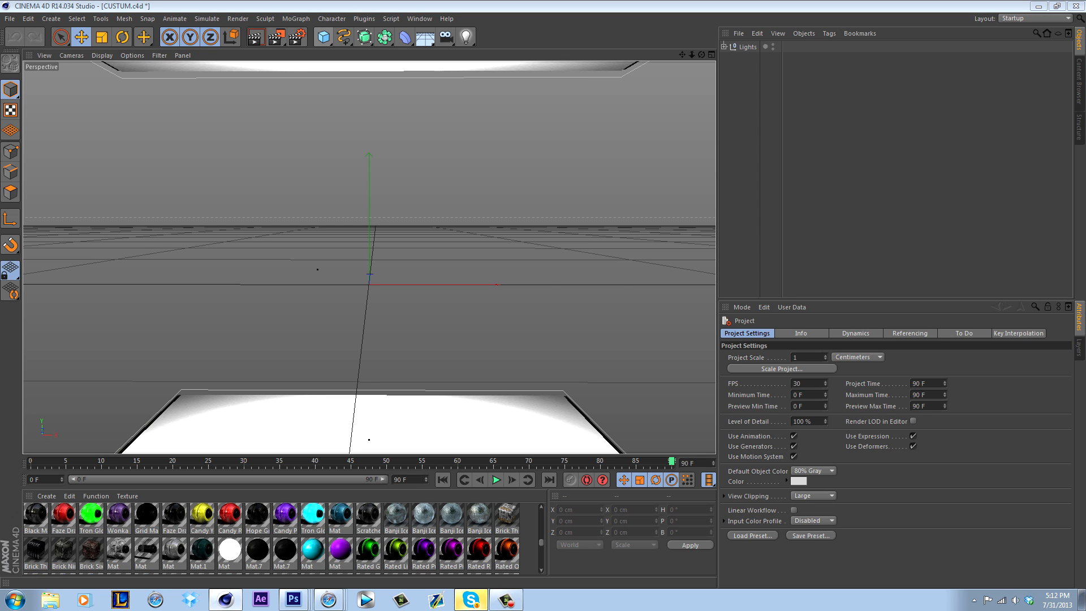
key("alt+Tab")
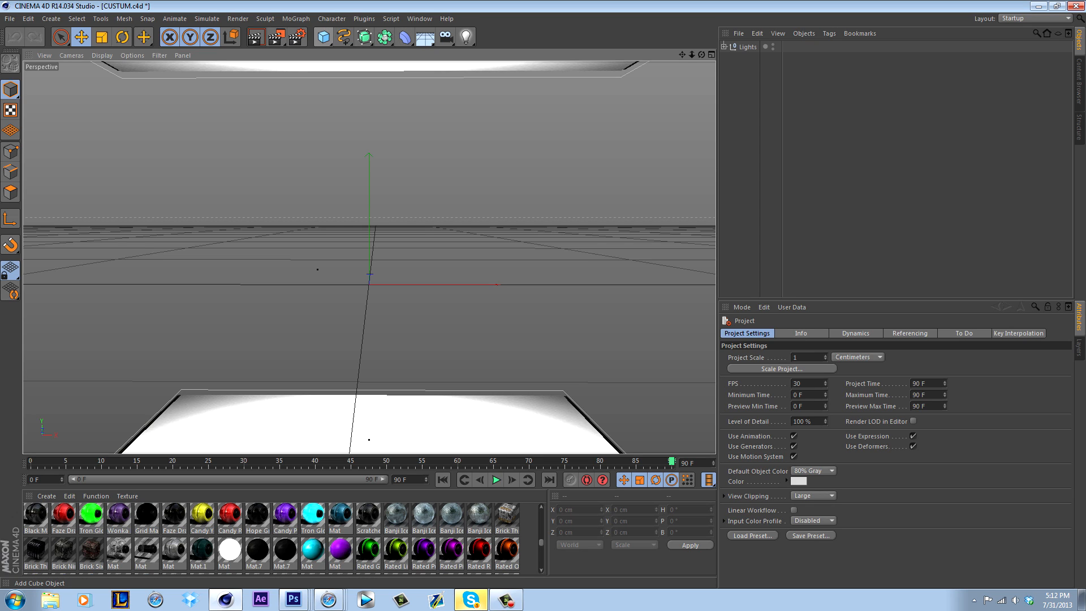
- Add a cube primitive at the scene origin and convert it to an editable polygon object
left_click_drag(324, 38, 362, 52)
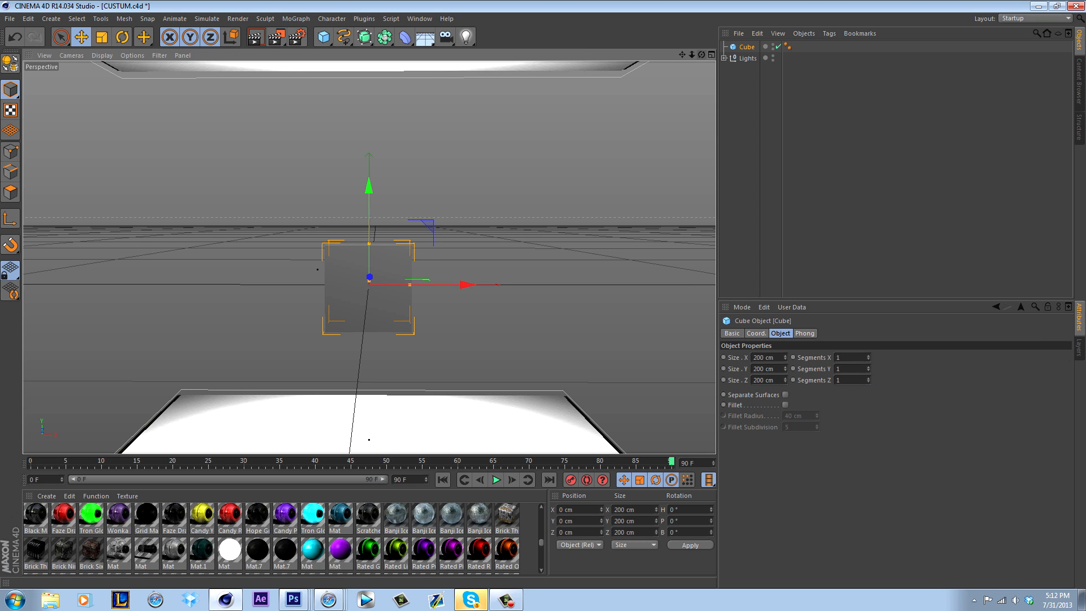
mouse_move(702, 55)
left_mouse_down()
mouse_move(673, 85)
mouse_move(692, 74)
mouse_move(707, 52)
mouse_move(664, 78)
mouse_move(693, 63)
left_mouse_up()
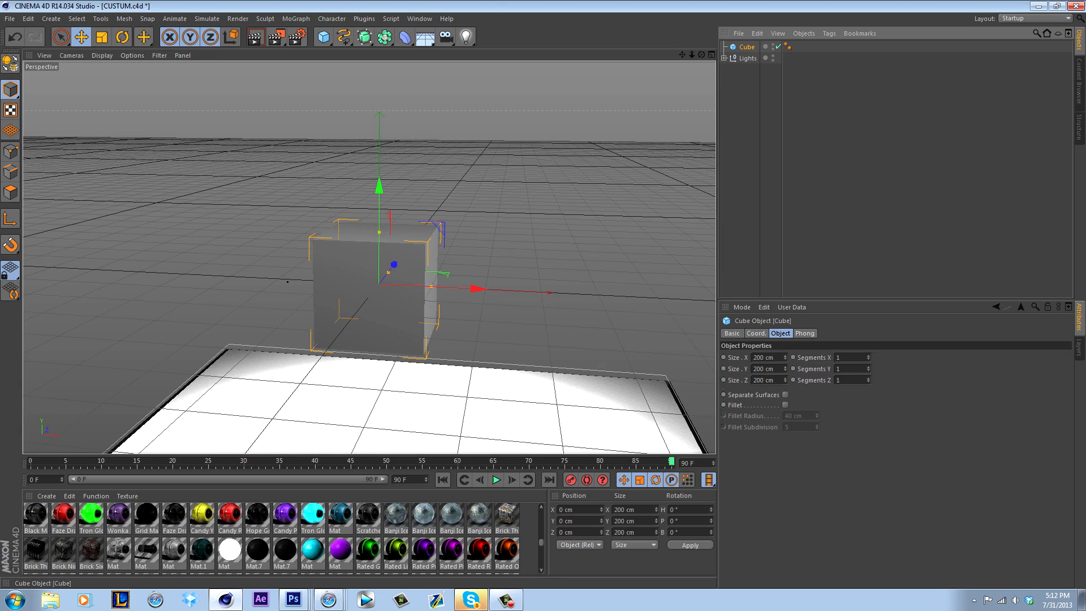
key("c")
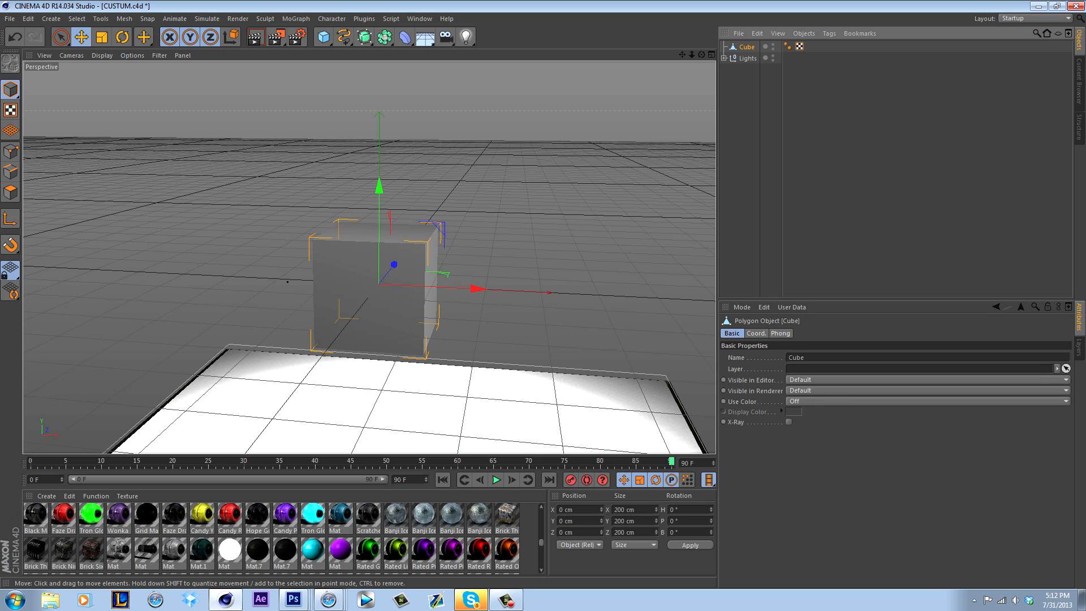
- Select the cube's front face in polygon mode, then return to model mode and raise the whole cube about 20 cm in Y
left_click(10, 193)
left_click(368, 297)
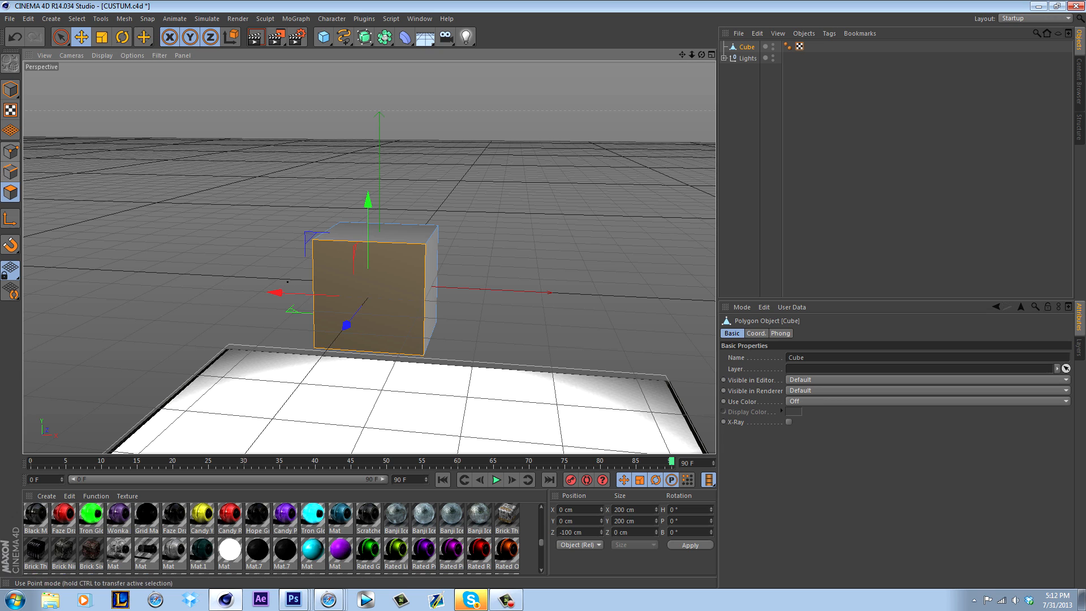
left_click(10, 90)
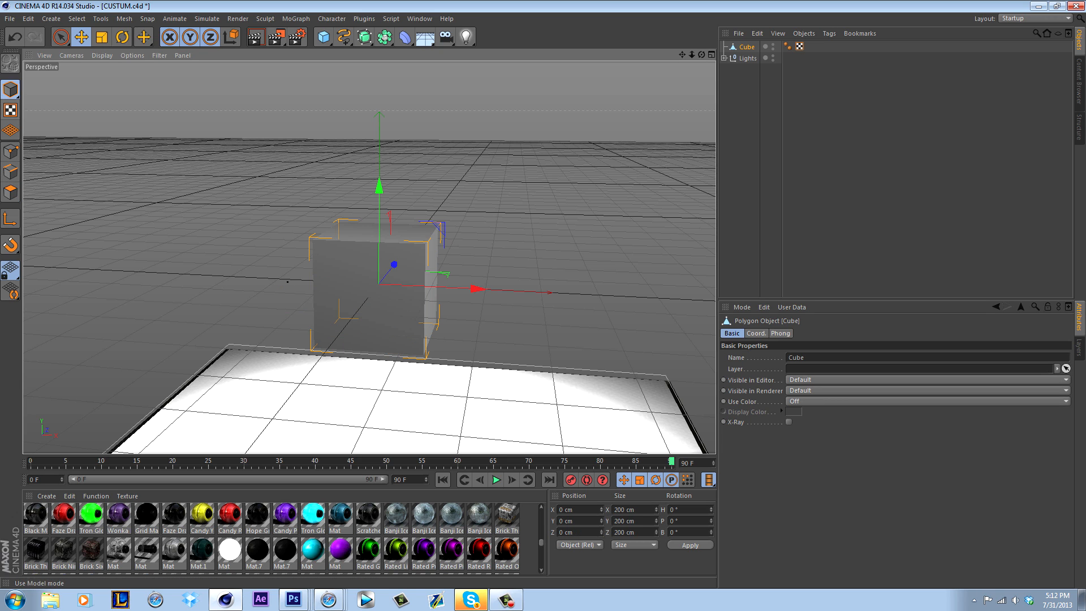
left_click_drag(379, 272, 379, 259)
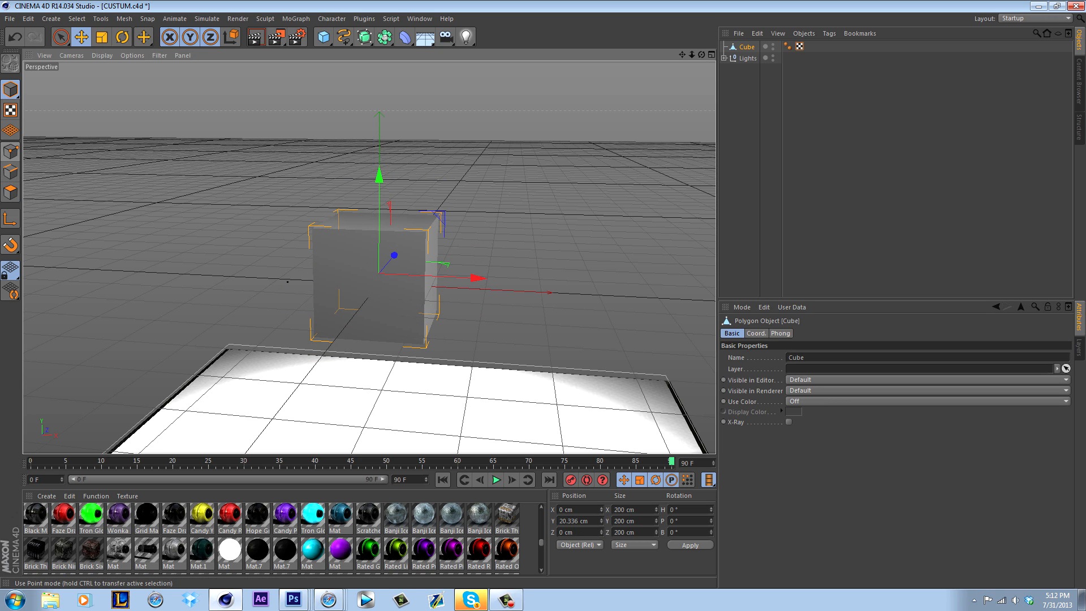
- Try moving a corner point and a front edge of the cube, undoing each move
left_click(10, 151)
left_click_drag(425, 231, 554, 176)
key("ctrl+z")
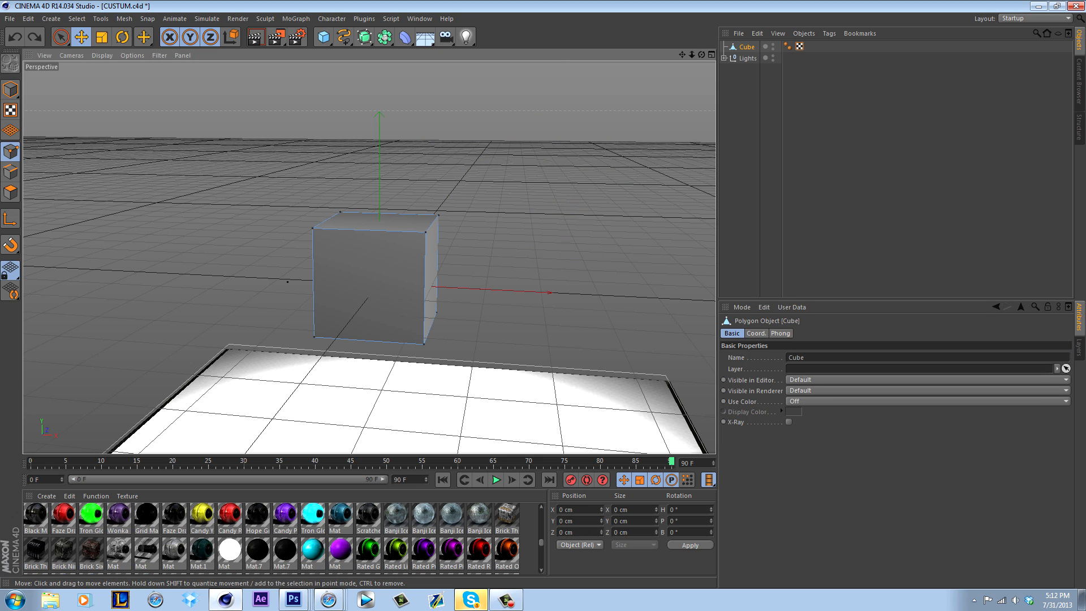
left_click(10, 171)
left_click_drag(368, 230, 349, 361)
key("ctrl+z")
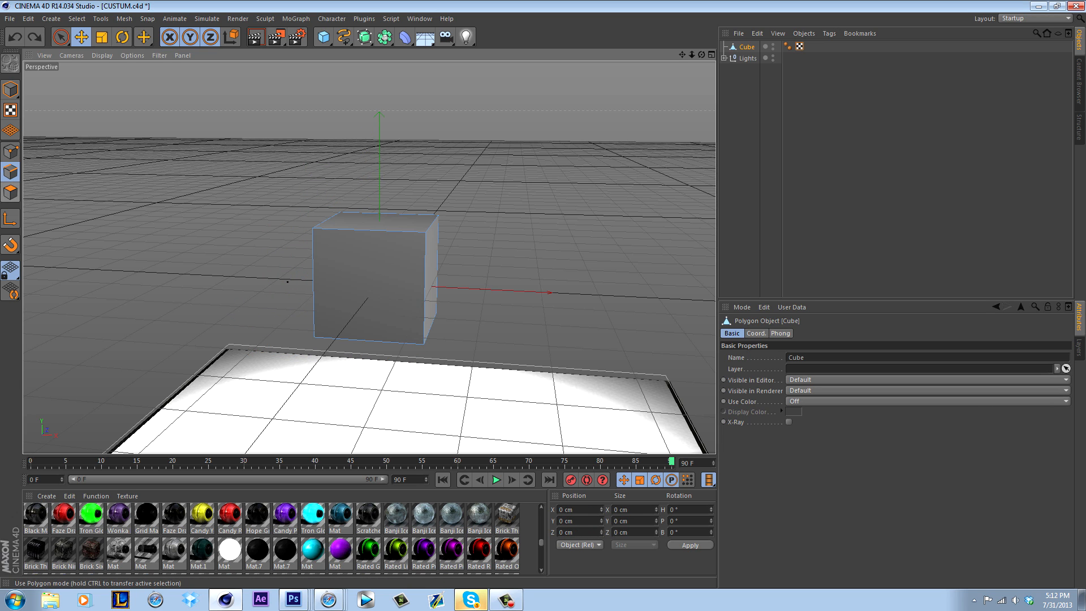
- Try shifting the cube's front face in polygon mode, then clear the selection
left_click(11, 193)
left_click(344, 310)
mouse_move(347, 307)
left_mouse_down()
mouse_move(289, 381)
mouse_move(354, 308)
mouse_move(346, 312)
left_mouse_up()
left_click(491, 240)
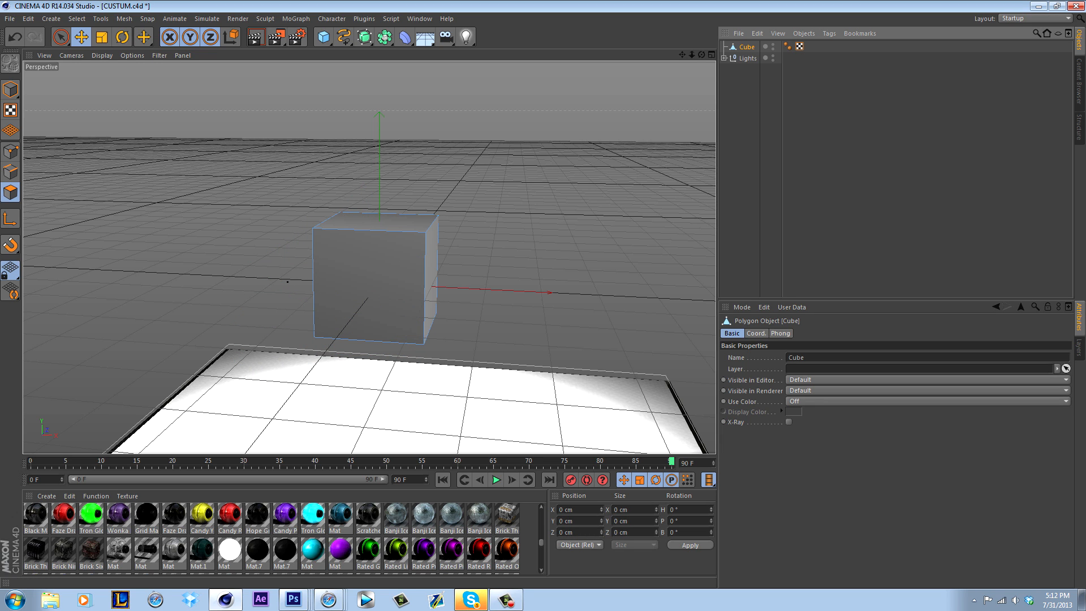
- Select the cube's front face and inset it with Extrude Inner by about 14 cm
left_click(368, 283)
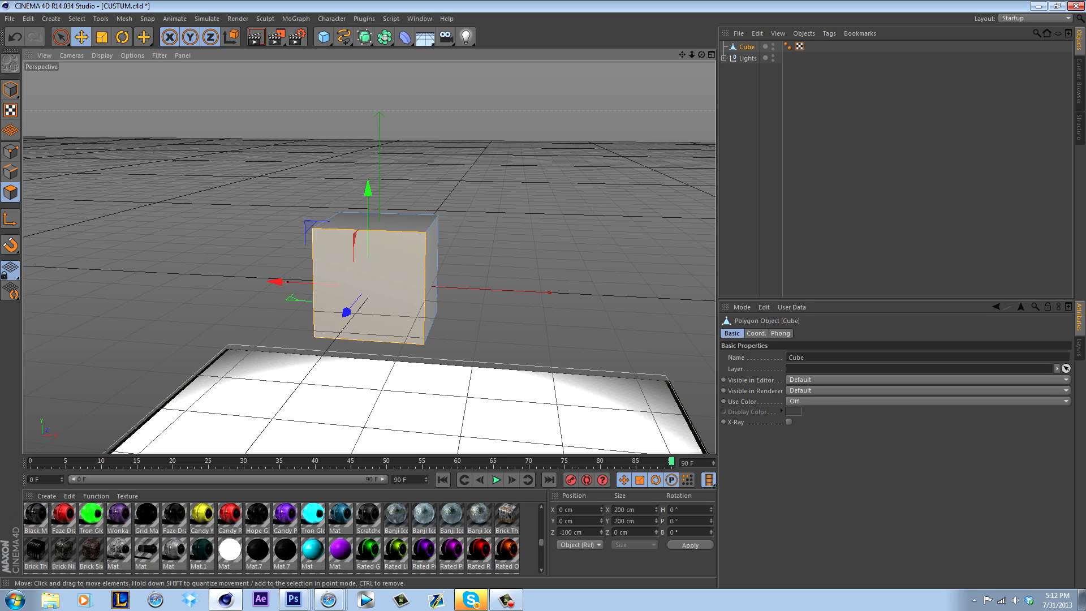
right_click(403, 283)
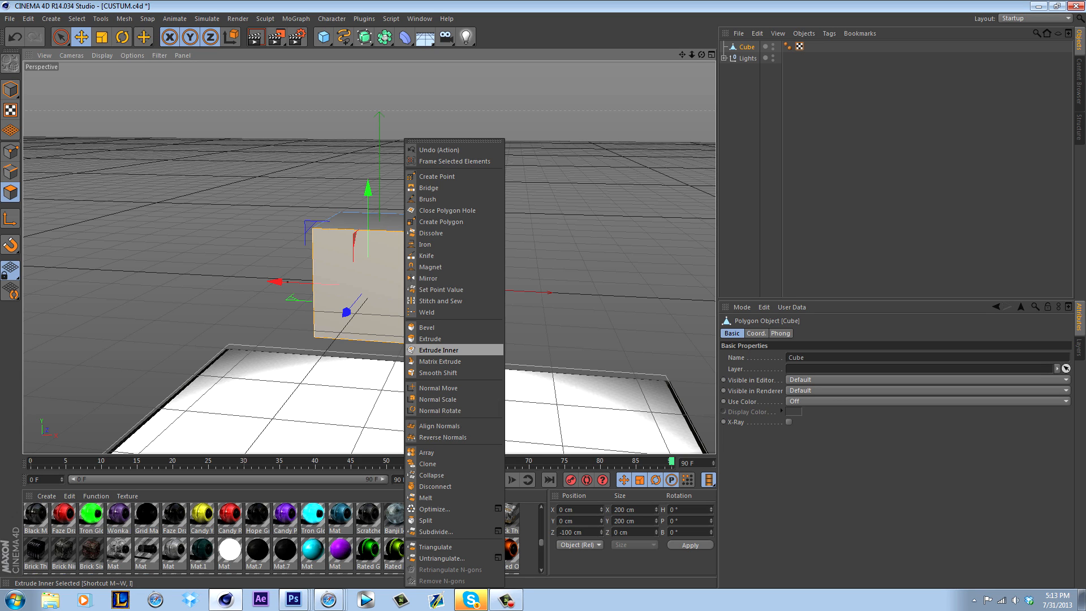
left_click(439, 350)
mouse_move(439, 350)
left_mouse_down()
mouse_move(337, 350)
mouse_move(433, 350)
mouse_move(423, 350)
left_mouse_up()
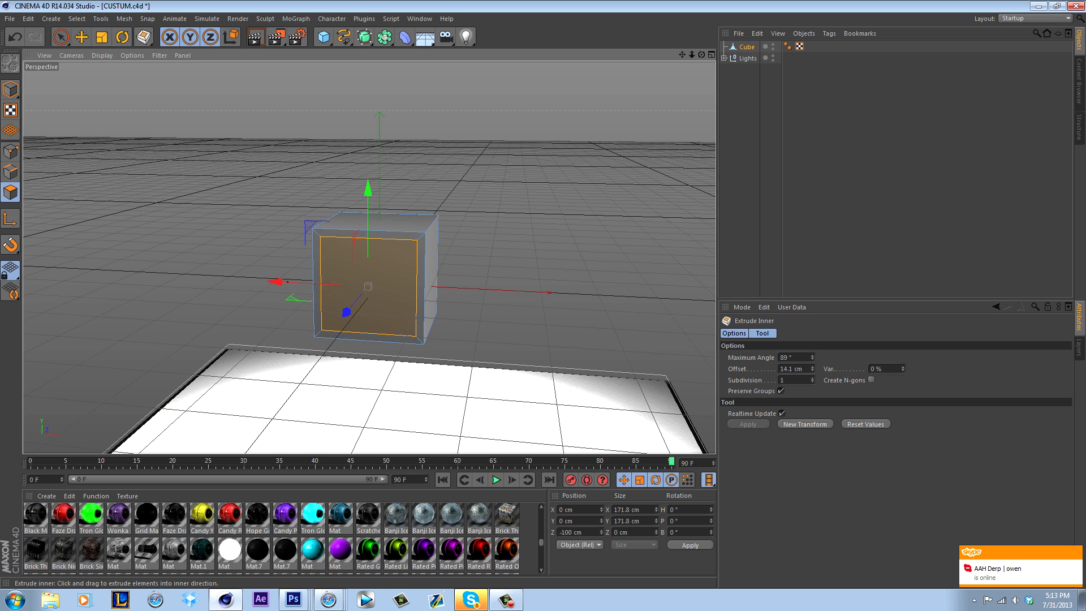
- Extrude the inset front face outward by about 95 cm
right_click(383, 314)
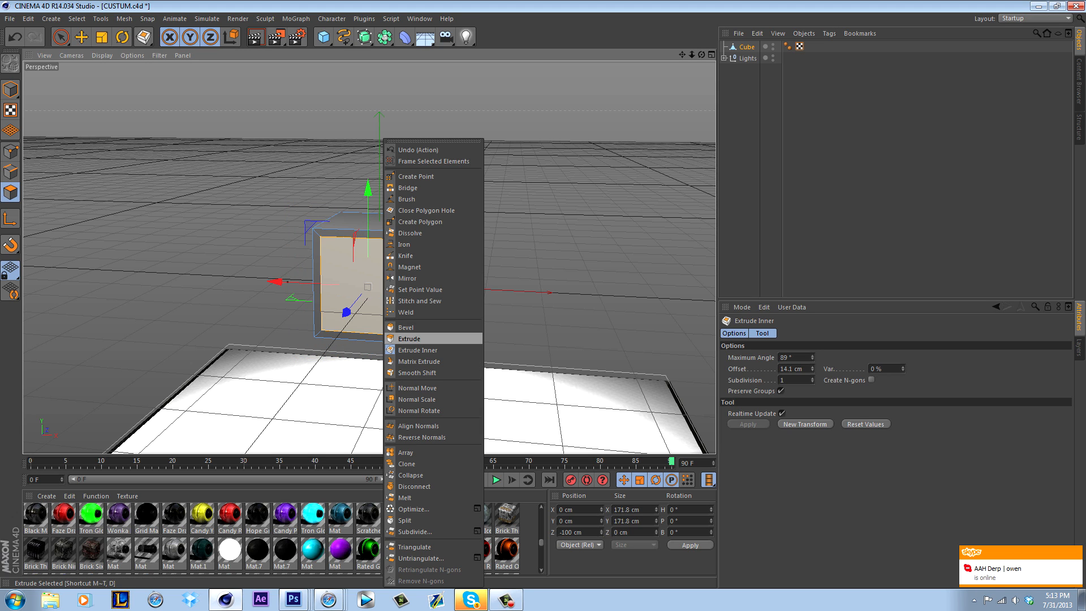
left_click(400, 339)
left_click_drag(399, 339, 286, 339)
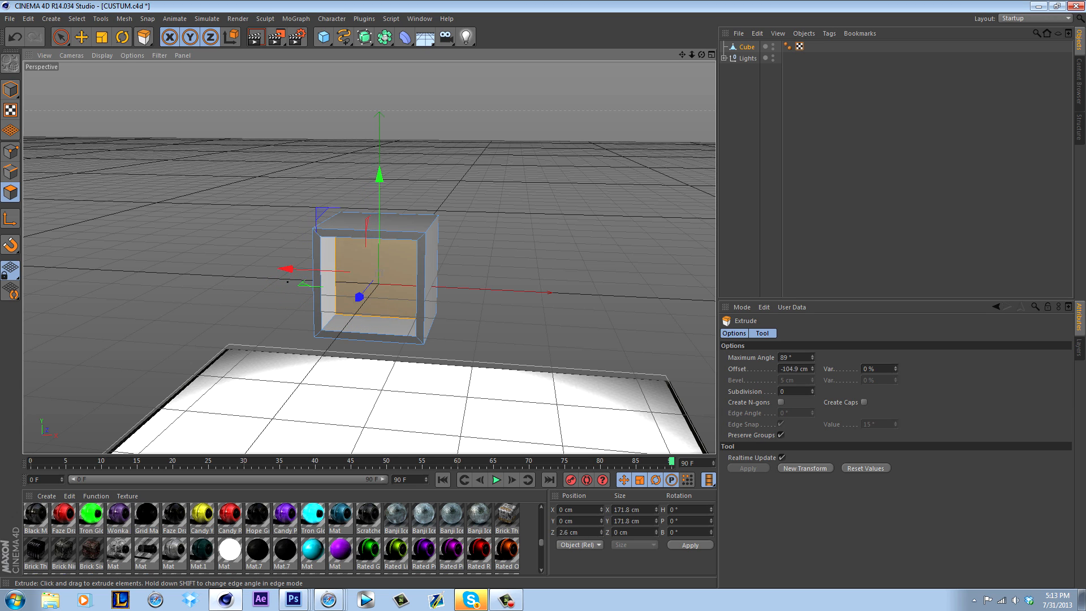
left_click_drag(368, 257, 315, 303, "alt")
key("ctrl+z")
key("ctrl+z")
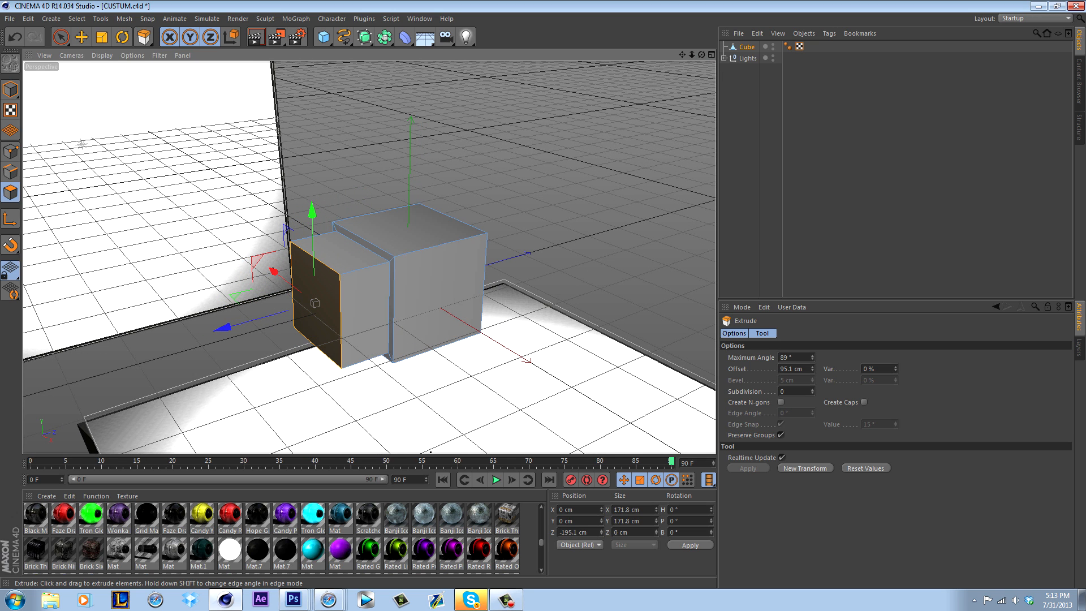
- Scale the extruded face down to about 114 cm in X and 132 cm in Y
key("t")
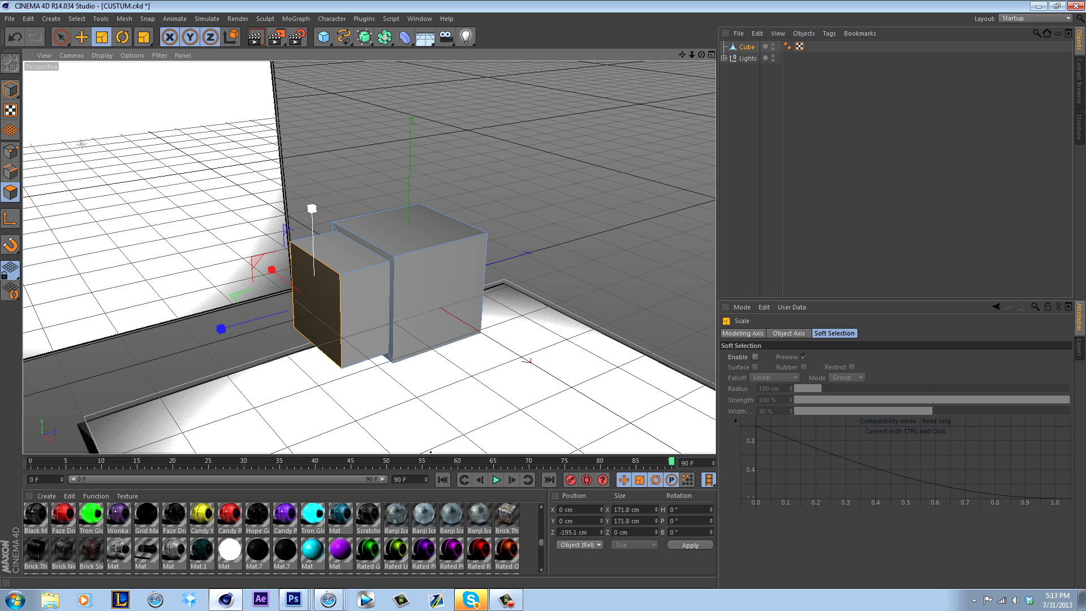
left_click_drag(312, 208, 312, 226)
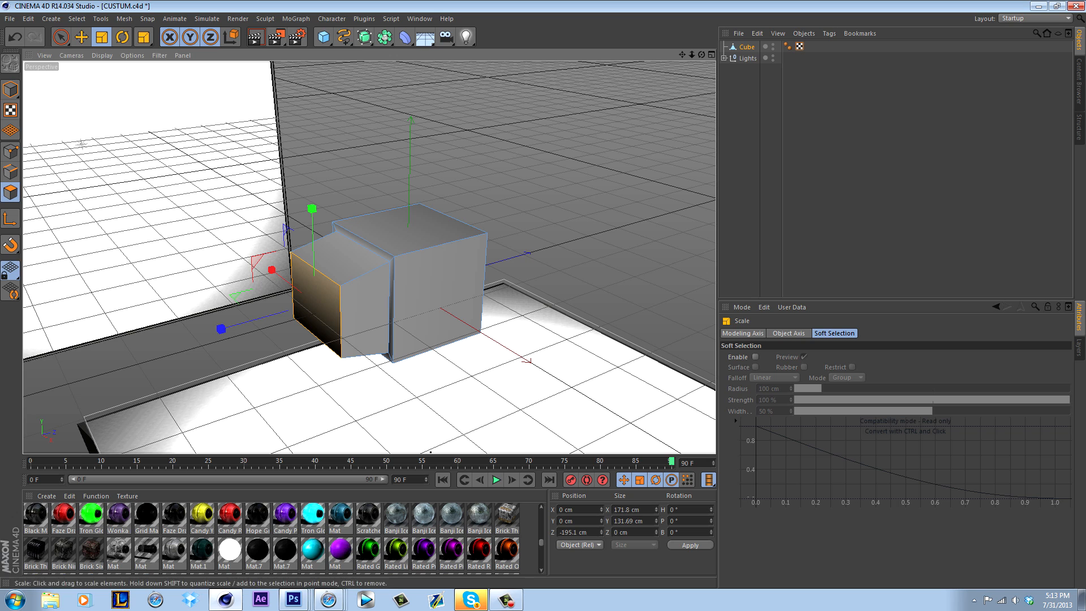
left_click_drag(271, 270, 285, 279)
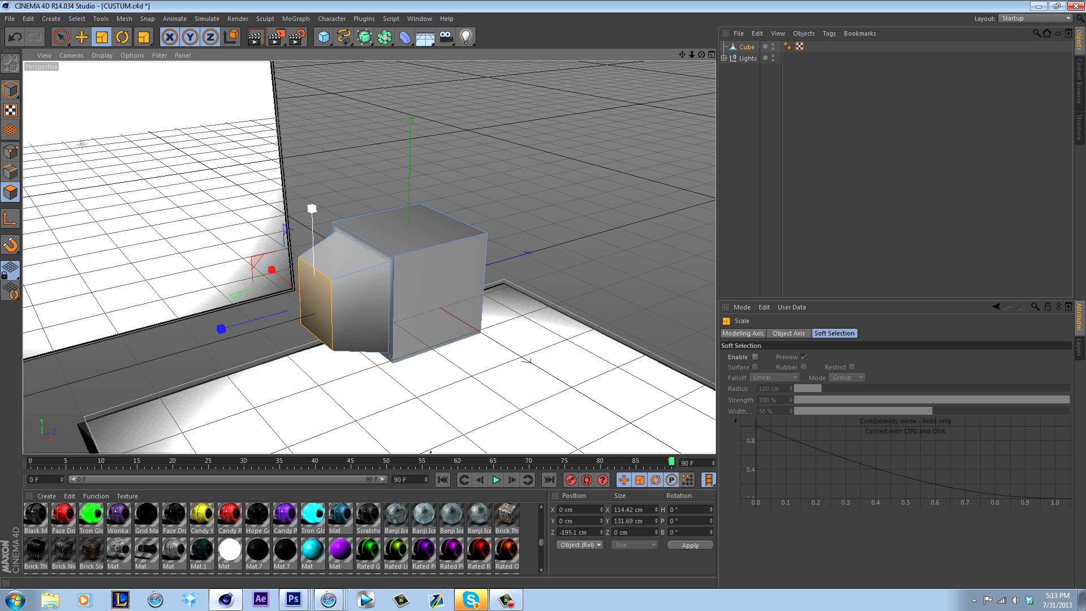
- Shrink the extruded face in X and Y to nearly a point, about 0.2 by 0.3 cm, forming a pyramid tip
left_click_drag(311, 209, 313, 302)
left_click_drag(311, 209, 403, 259)
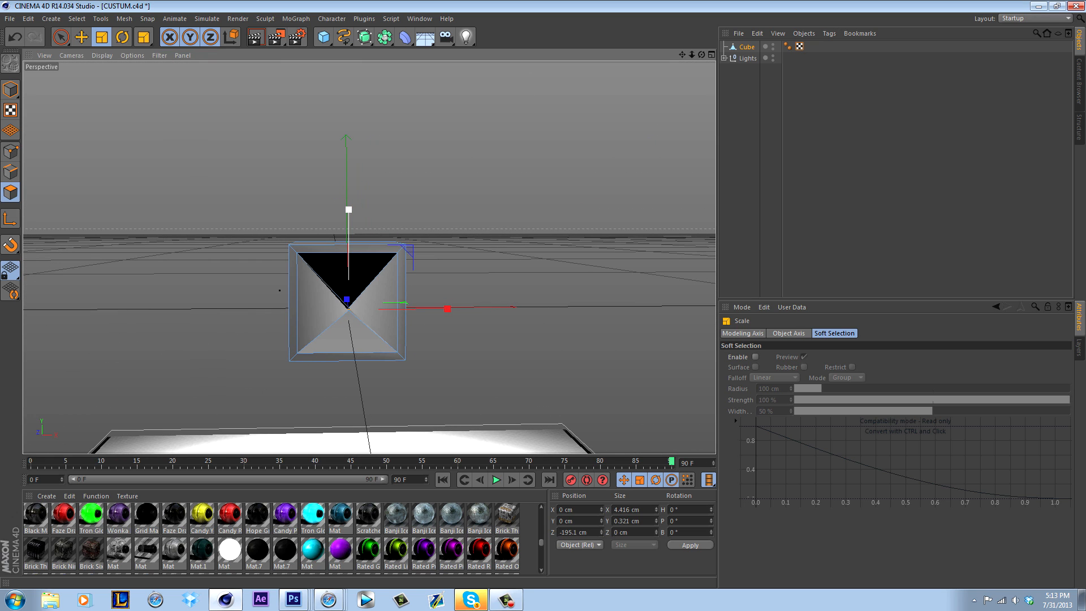
mouse_move(348, 209)
left_mouse_down()
mouse_move(347, 181)
mouse_move(349, 210)
left_mouse_up()
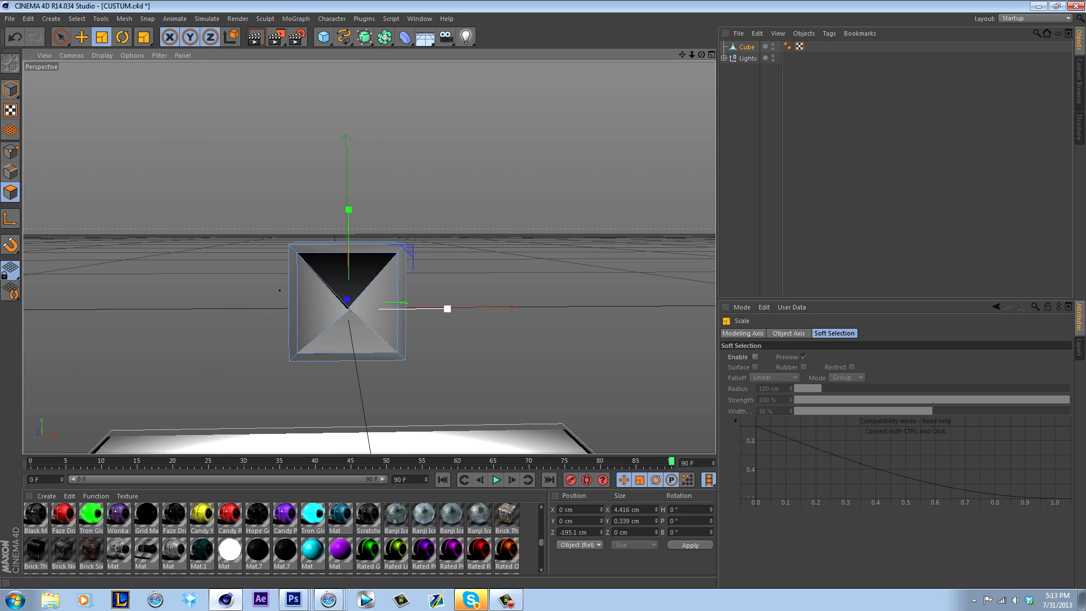
left_click_drag(447, 309, 352, 309)
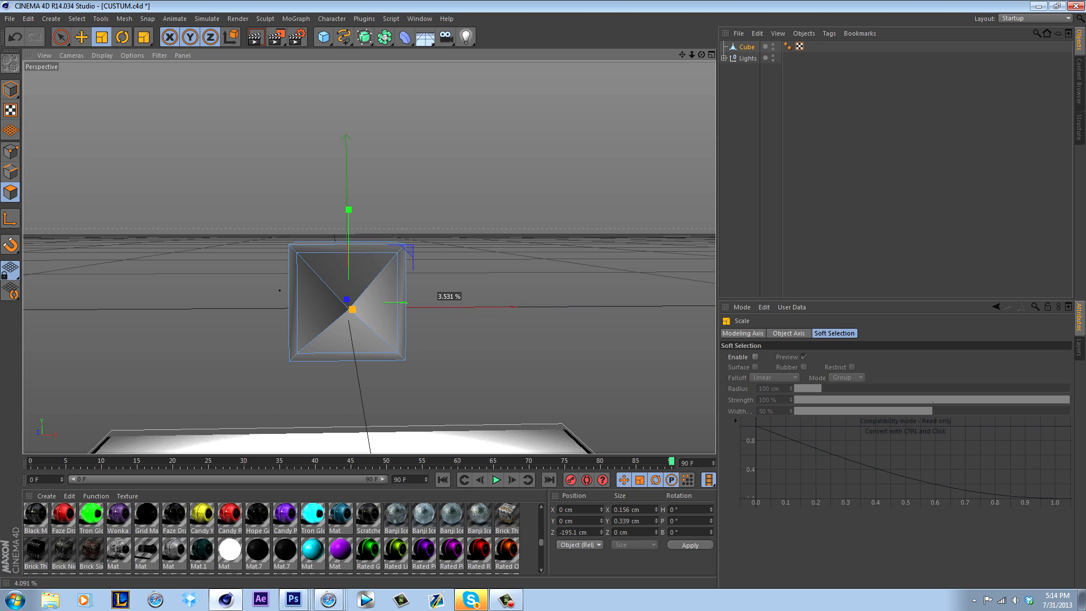
left_click_drag(369, 256, 229, 285, "alt")
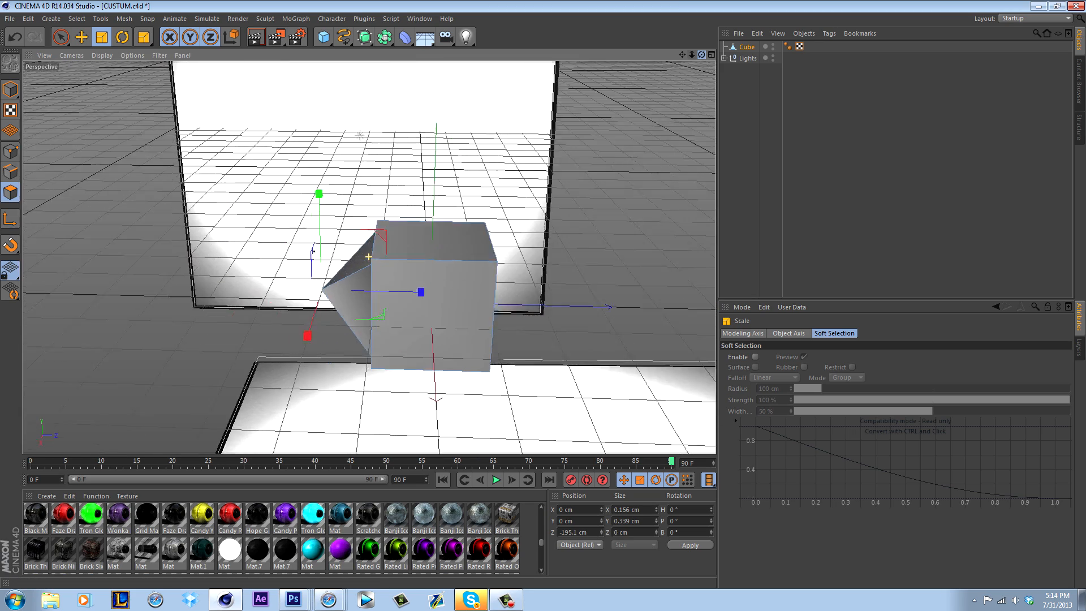
left_click_drag(314, 251, 271, 283, "alt")
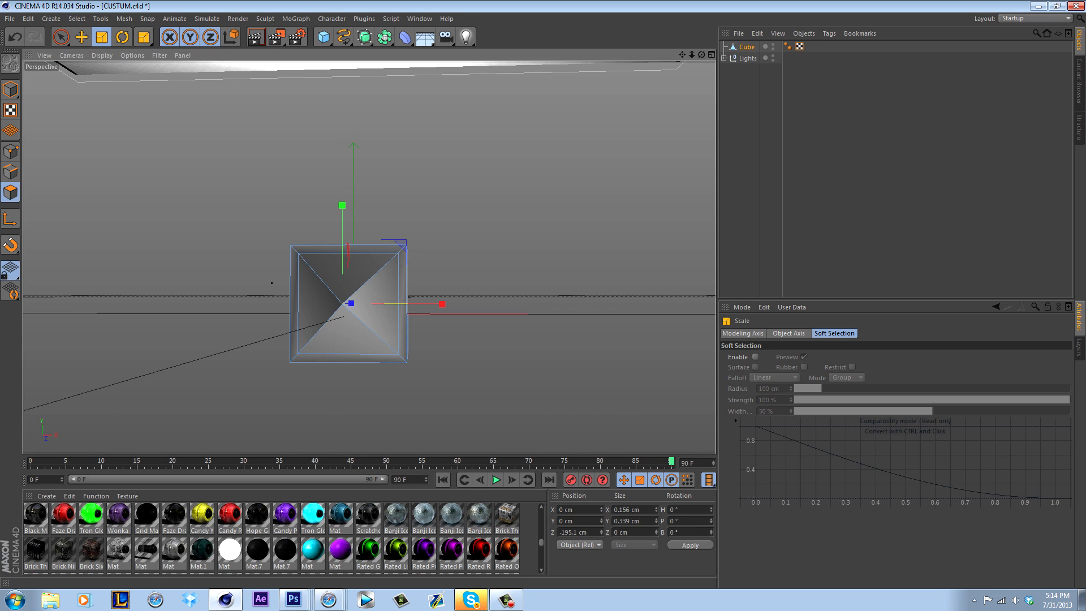
- Delete the modelled cube and add a fresh cube primitive
key("Delete")
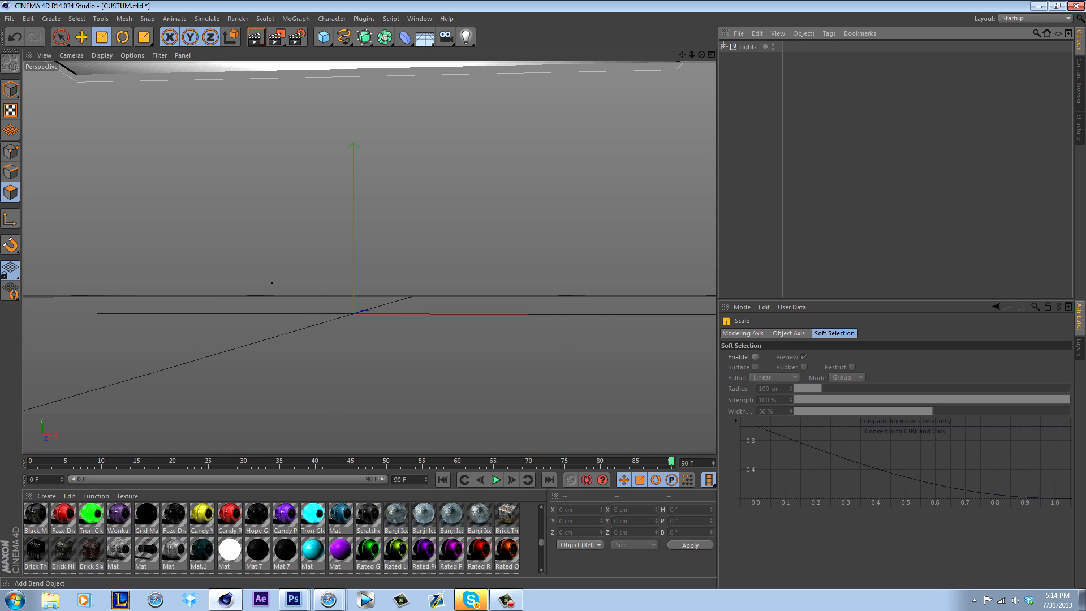
left_click(323, 37)
left_click(425, 53)
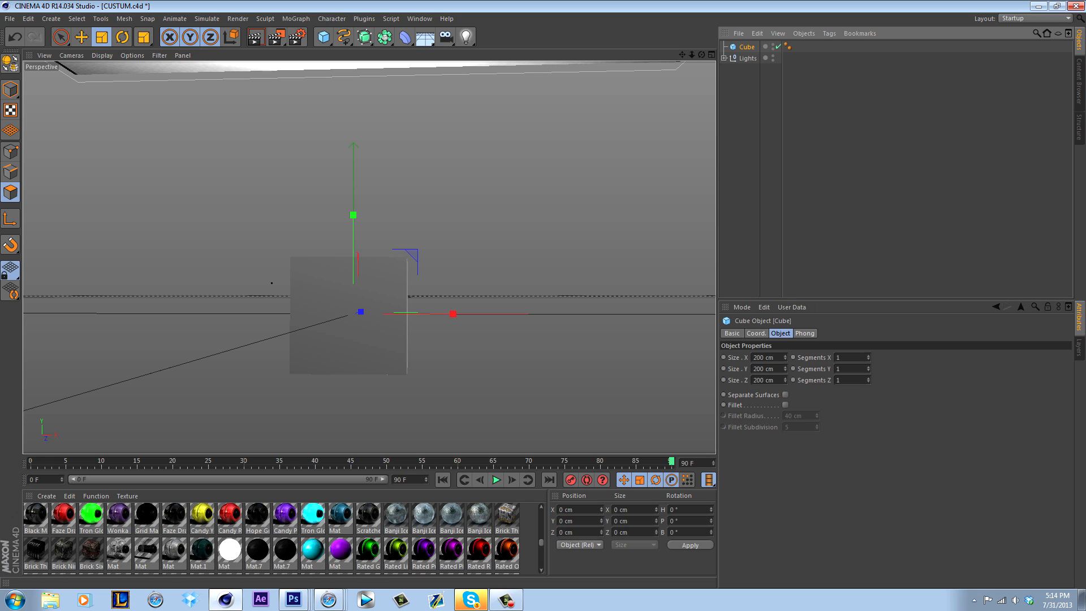
- Set the new cube's X, Y and Z segments to 4 each and make the cube editable
left_click(732, 334)
left_click(756, 333)
left_click(781, 334)
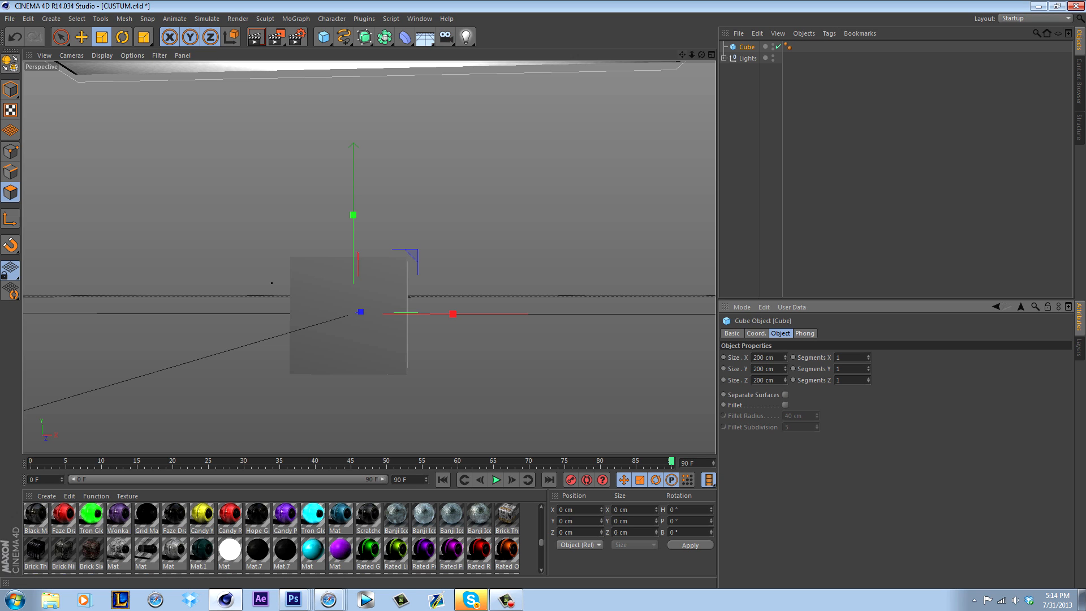
left_click_drag(701, 55, 697, 71)
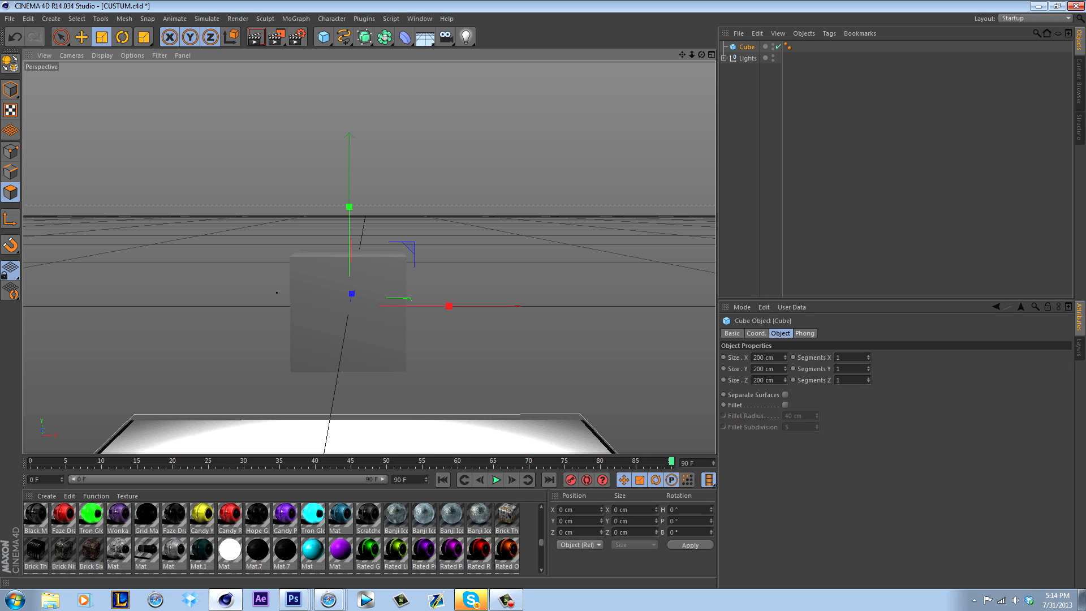
left_click(868, 357)
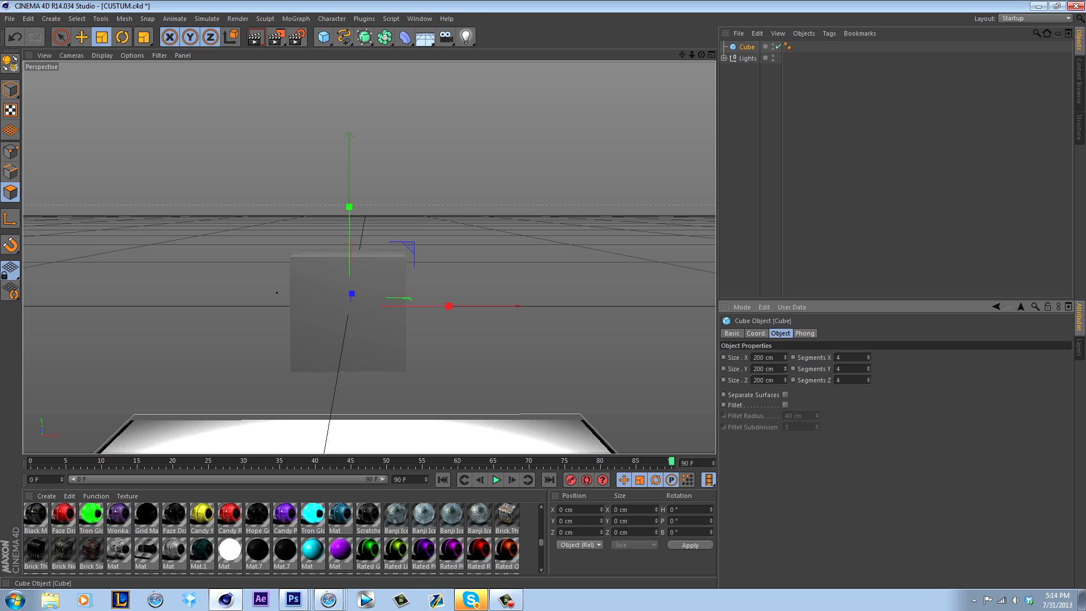
key("c")
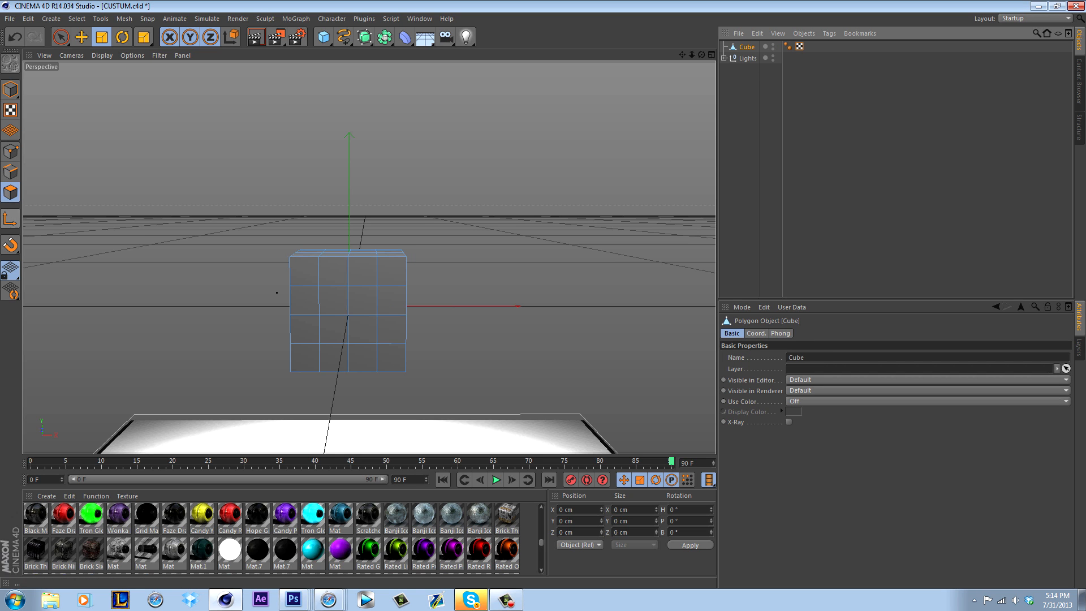
- Select all the polygons on the cube's front side with the Live Selection tool
left_click_drag(368, 254, 369, 272, "alt")
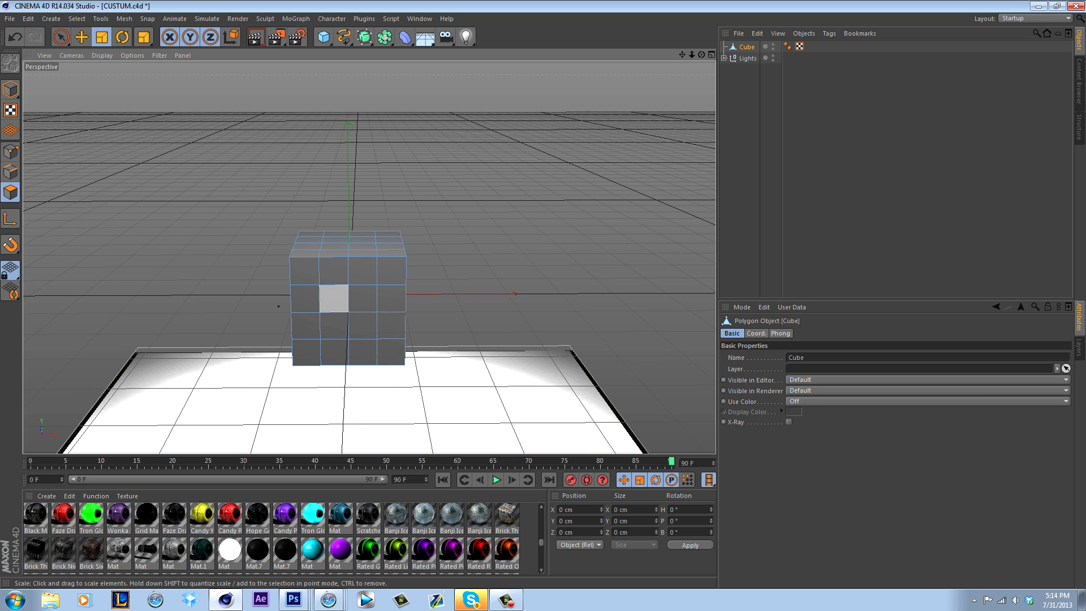
left_click(334, 298)
left_click(305, 270)
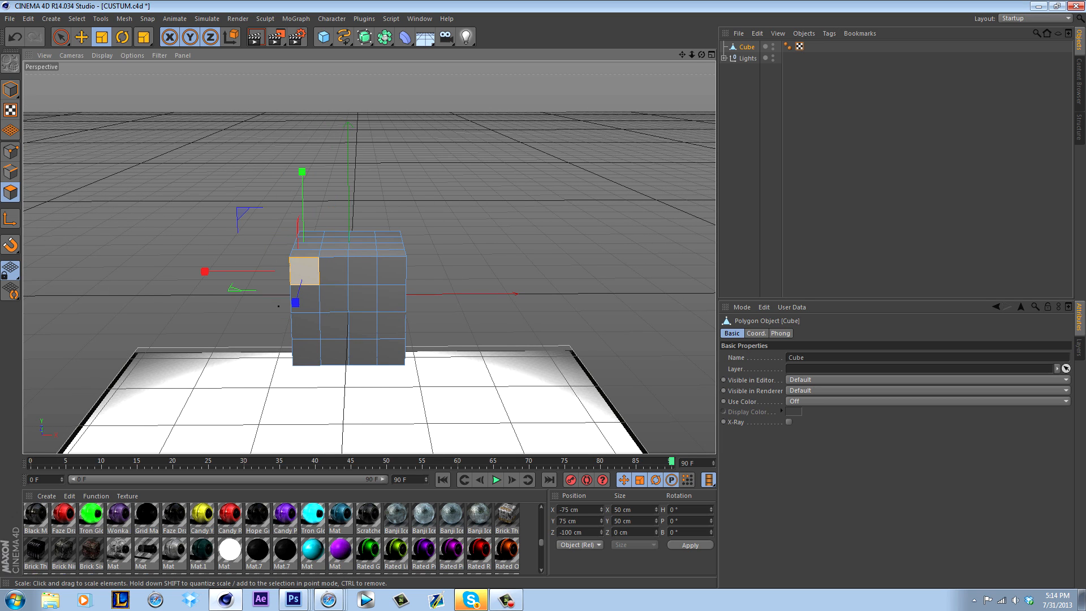
left_click(334, 271, "shift")
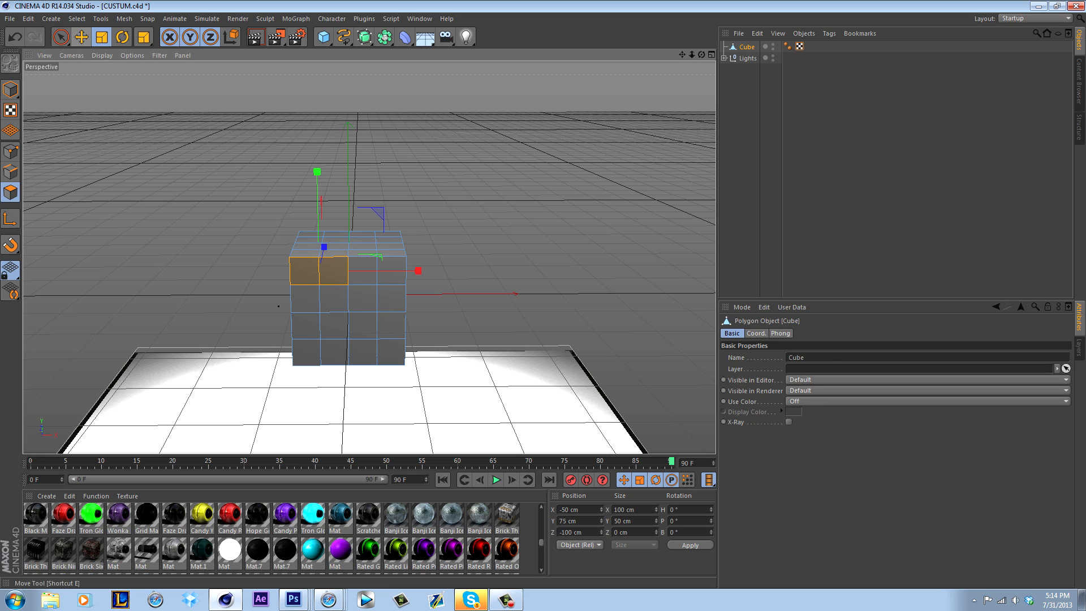
left_click(61, 36)
mouse_move(329, 270)
left_mouse_down()
mouse_move(372, 272)
mouse_move(389, 308)
mouse_move(335, 348)
mouse_move(350, 303)
mouse_move(309, 277)
left_mouse_up()
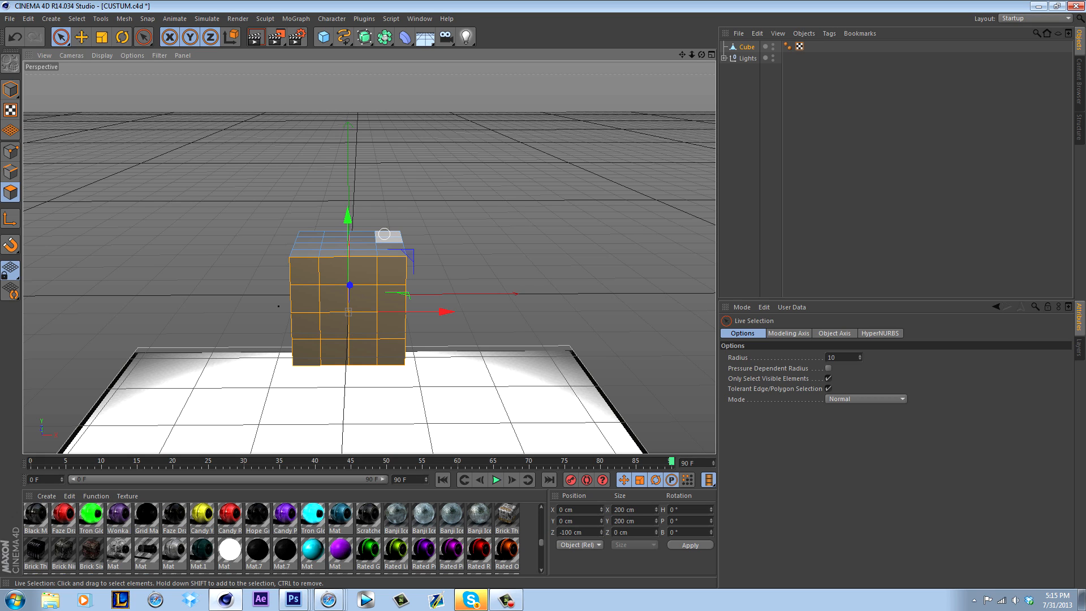
- Try an inner extrusion of the cube's front polygons as one group with an offset of about 32.8 cm
left_click_drag(384, 236, 368, 236)
left_click(429, 275)
right_click(366, 265)
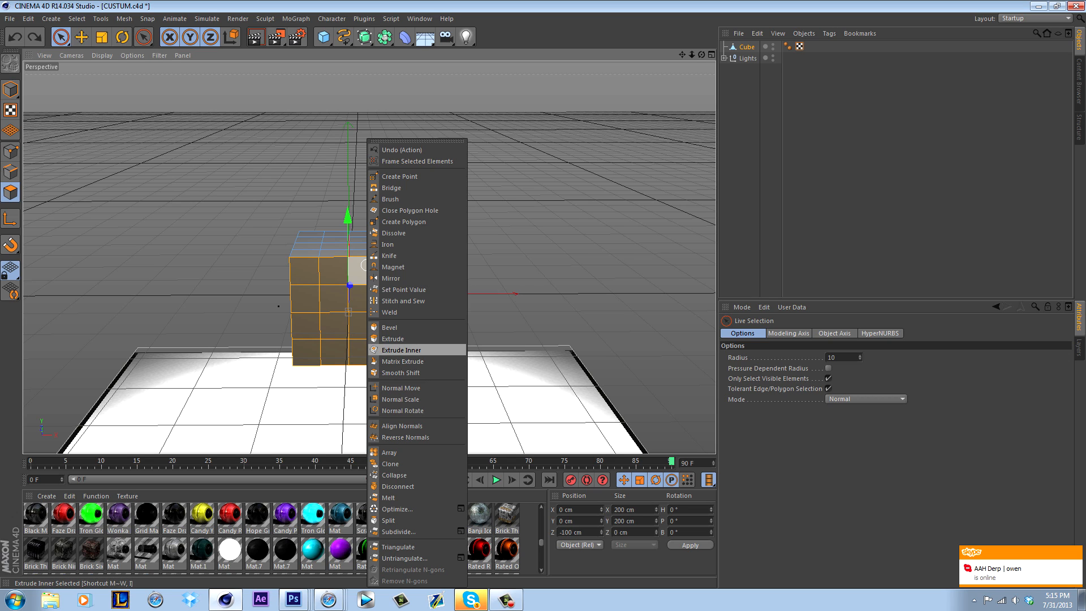
left_click(401, 350)
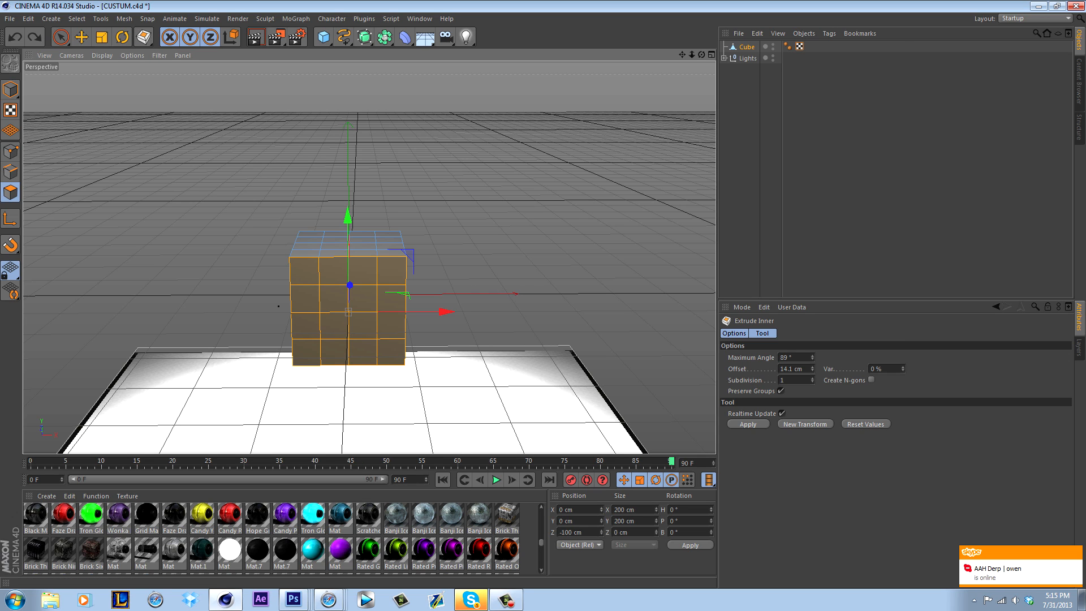
left_click_drag(362, 317, 377, 317)
key("ctrl+z")
- With Preserve Groups off, inset each front polygon separately by about 3.5 cm and extrude the inset polygons inward about 68.5 cm
left_click(751, 391)
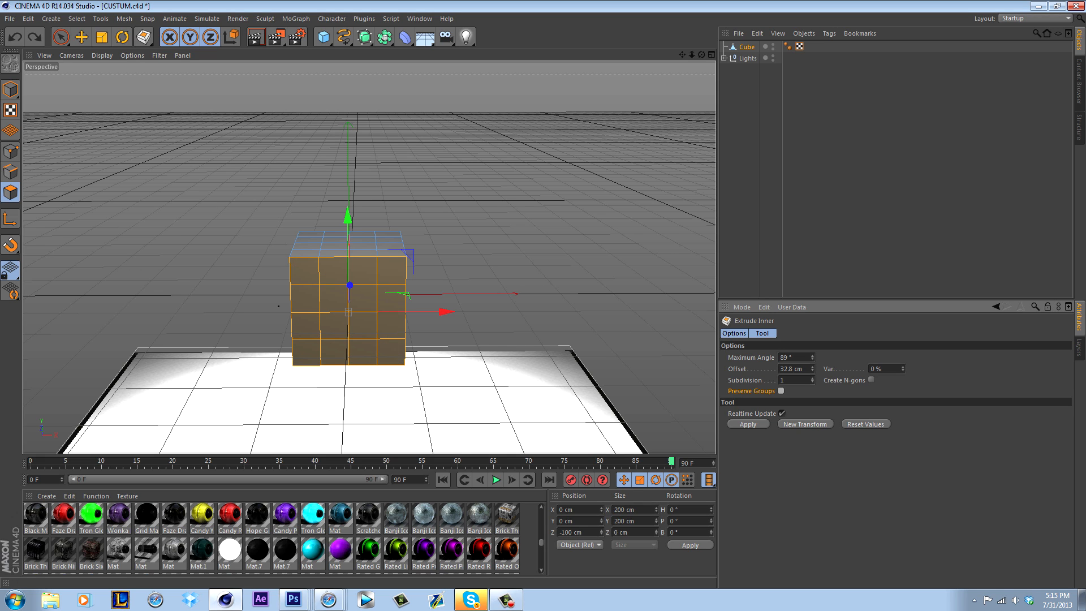
left_click_drag(362, 317, 282, 306)
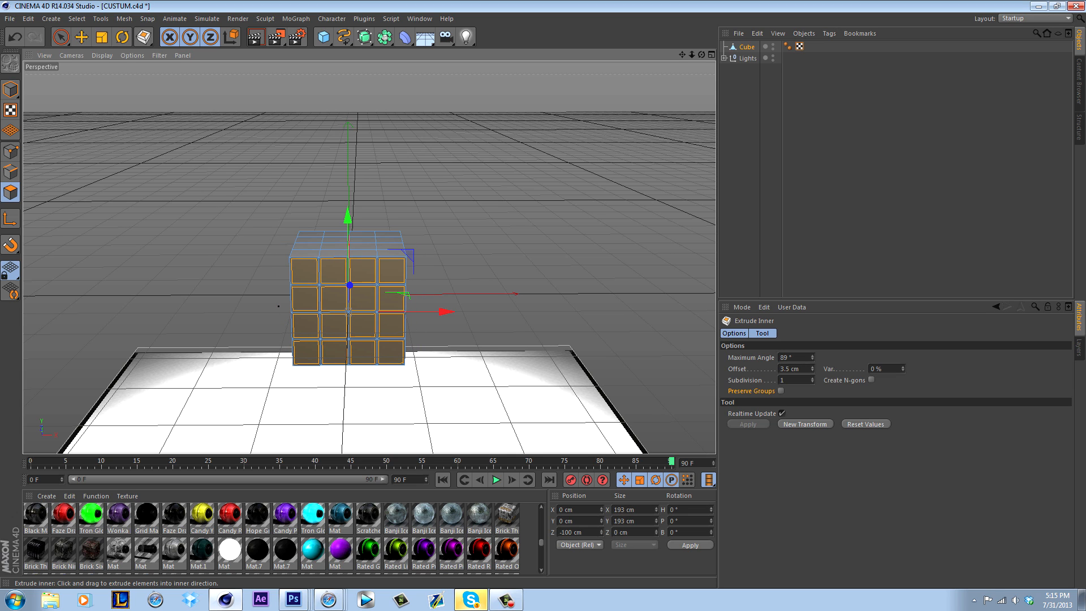
right_click(366, 270)
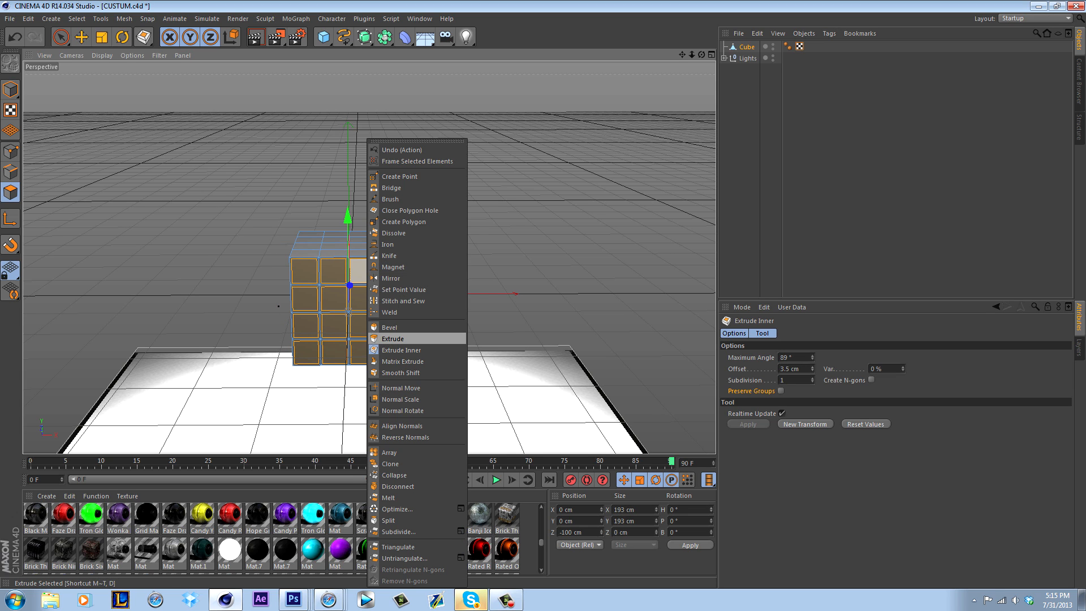
left_click(392, 338)
left_click_drag(390, 338, 360, 338)
mouse_move(279, 306)
left_mouse_down()
mouse_move(290, 306)
mouse_move(278, 306)
left_mouse_up()
- Undo the front-face extrusions, the polygon selection and the conversion, back to the parametric cube
key("ctrl+z")
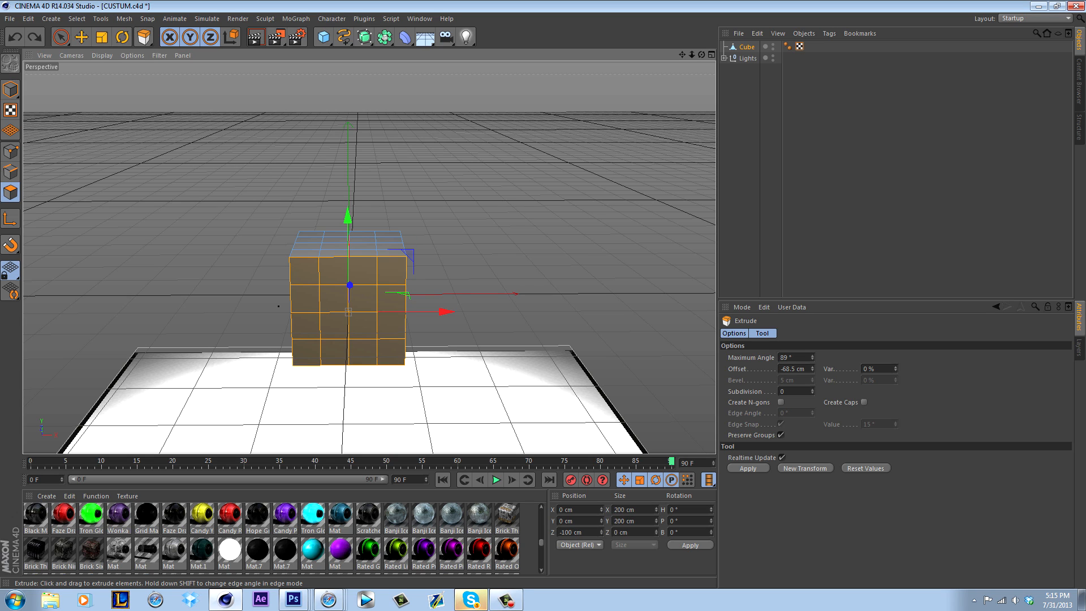
left_click(319, 271)
key("ctrl+z")
key("ctrl+z")
key("ctrl+z")
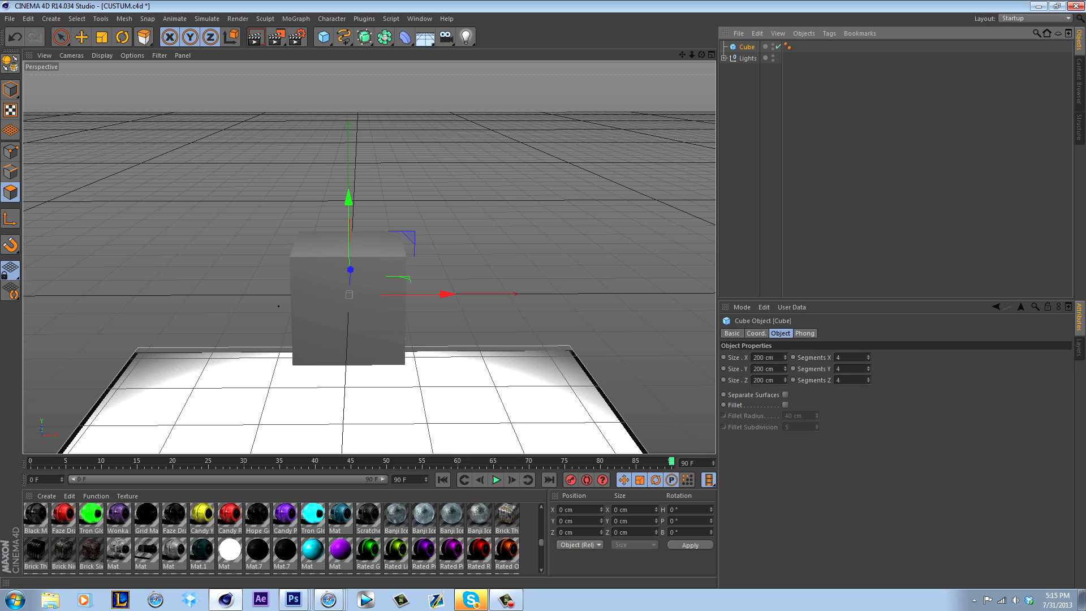
- Fillet the cube with a radius of 11 cm and a fillet subdivision of 1, and make it editable
left_click(785, 404)
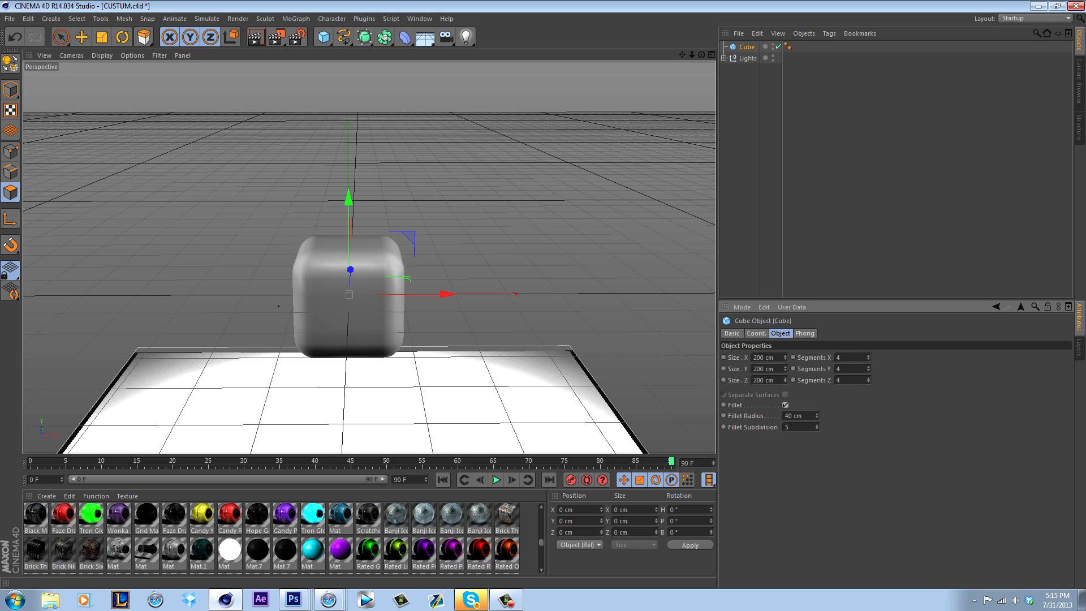
left_click(786, 427)
type("1")
key("Return")
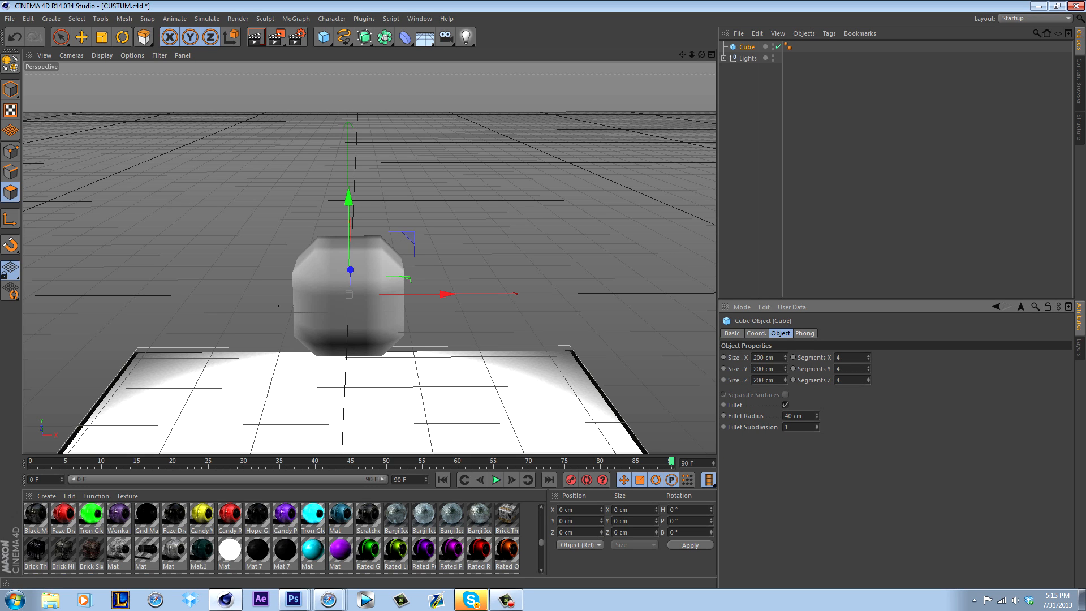
left_click_drag(816, 416, 816, 432)
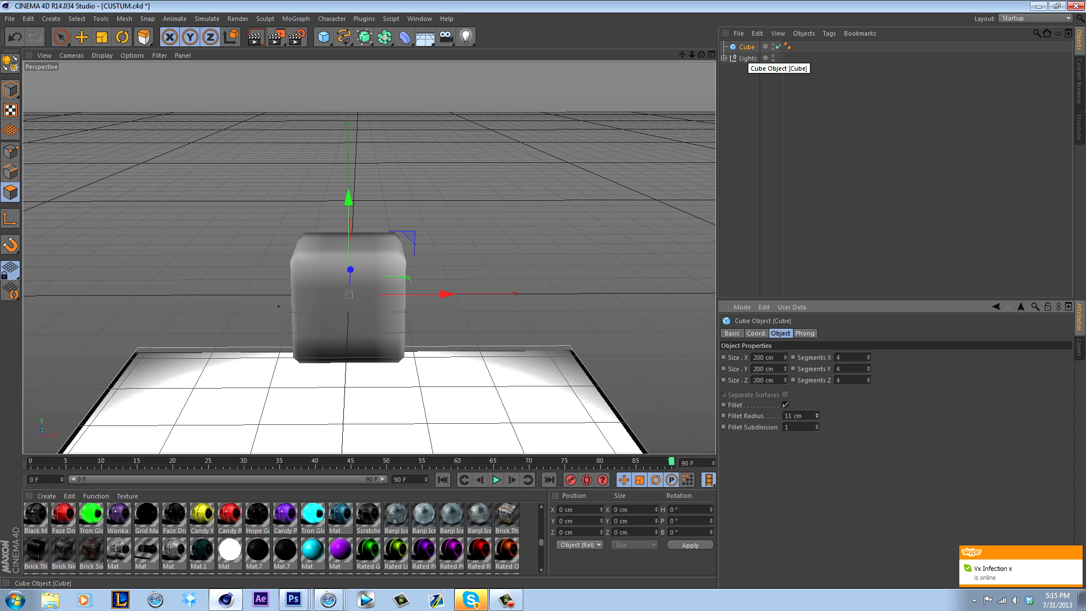
key("c")
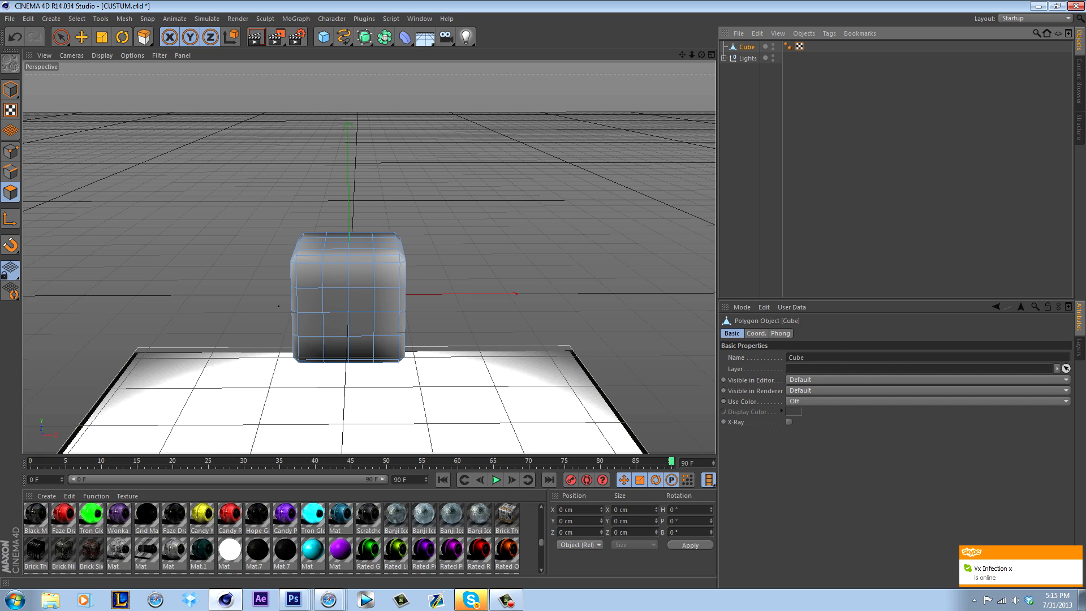
- Try the Ring Selection tool on the polygon rings of the filleted cube
scroll(371, 255, "up", 5)
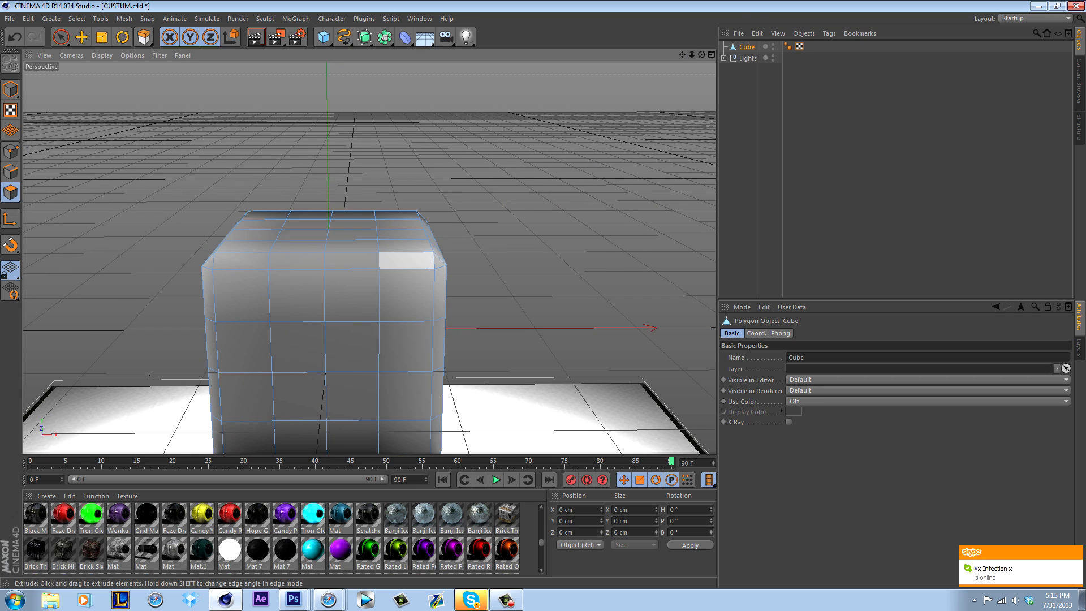
left_click(77, 18)
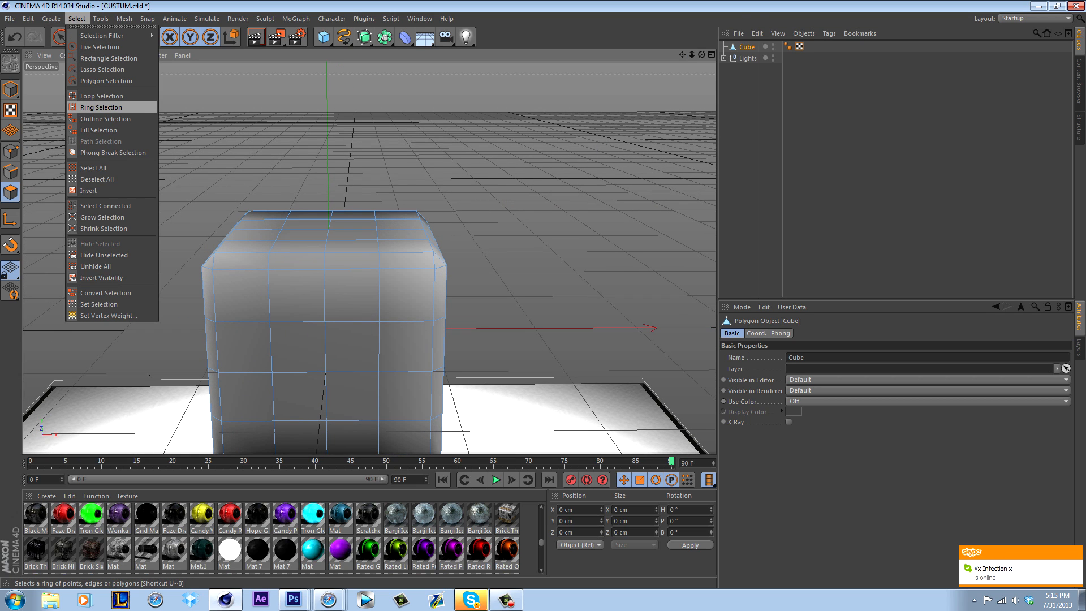
left_click(96, 106)
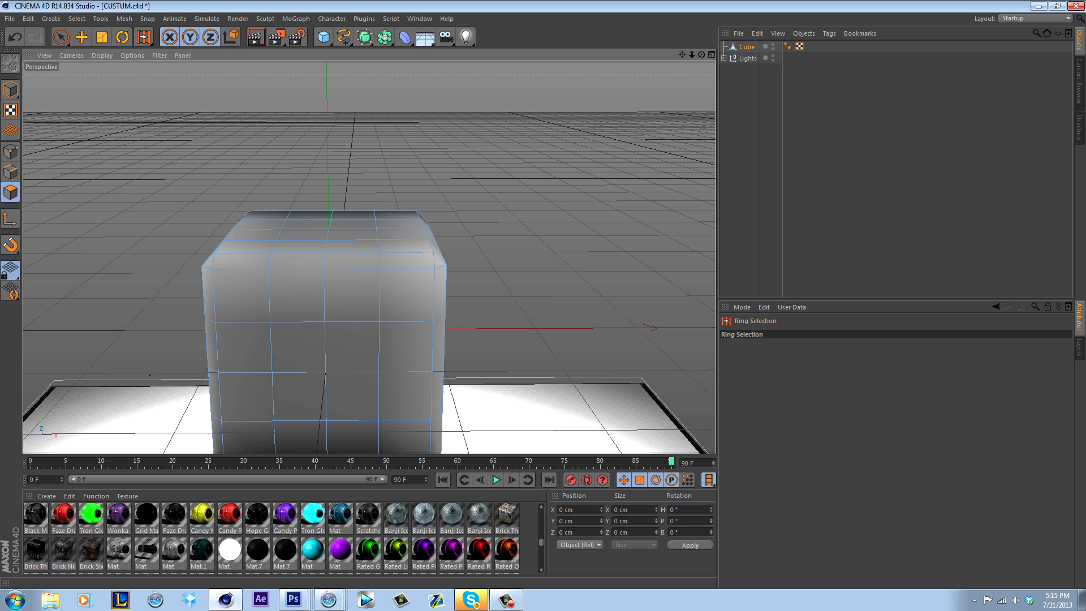
left_click_drag(149, 375, 138, 305, "alt")
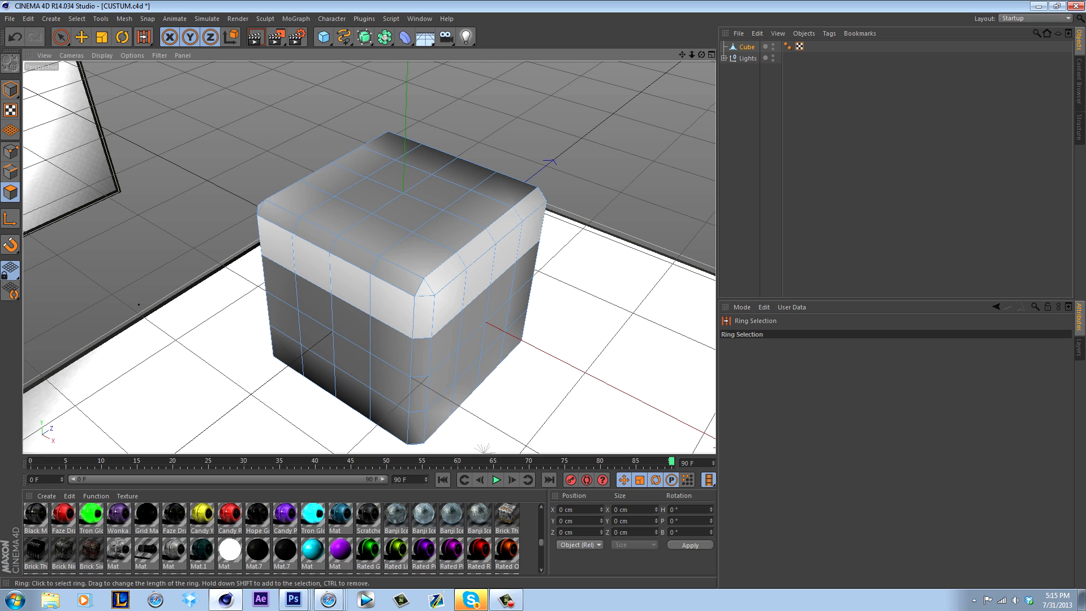
- Select the fillet polygons along one top edge of the cube, up to its far corner, with the Move tool
left_click(81, 37)
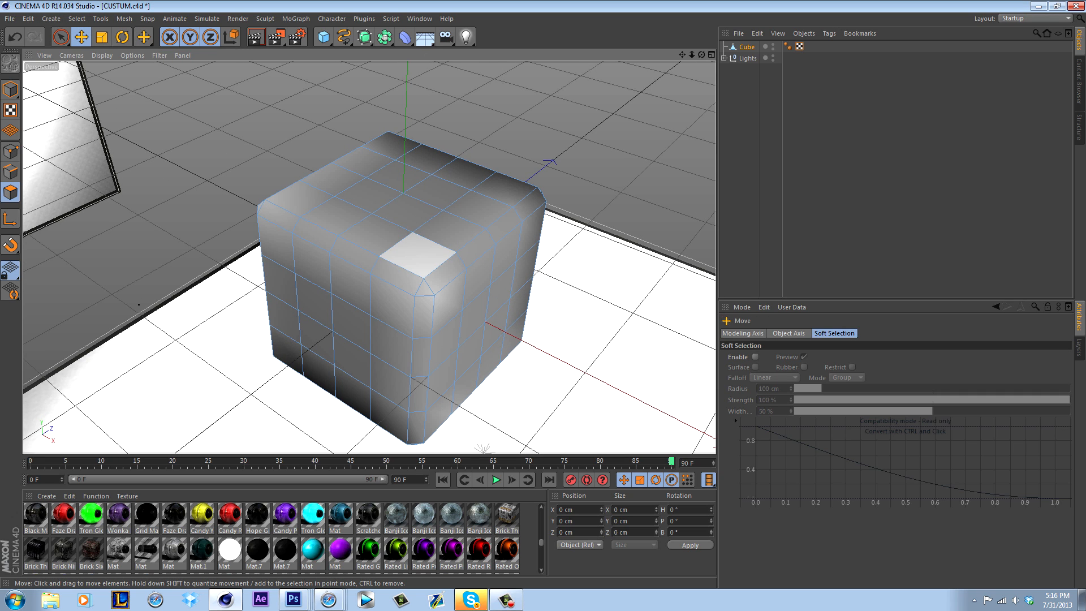
left_click(444, 277)
left_click(475, 247, "shift")
left_click(506, 227, "shift")
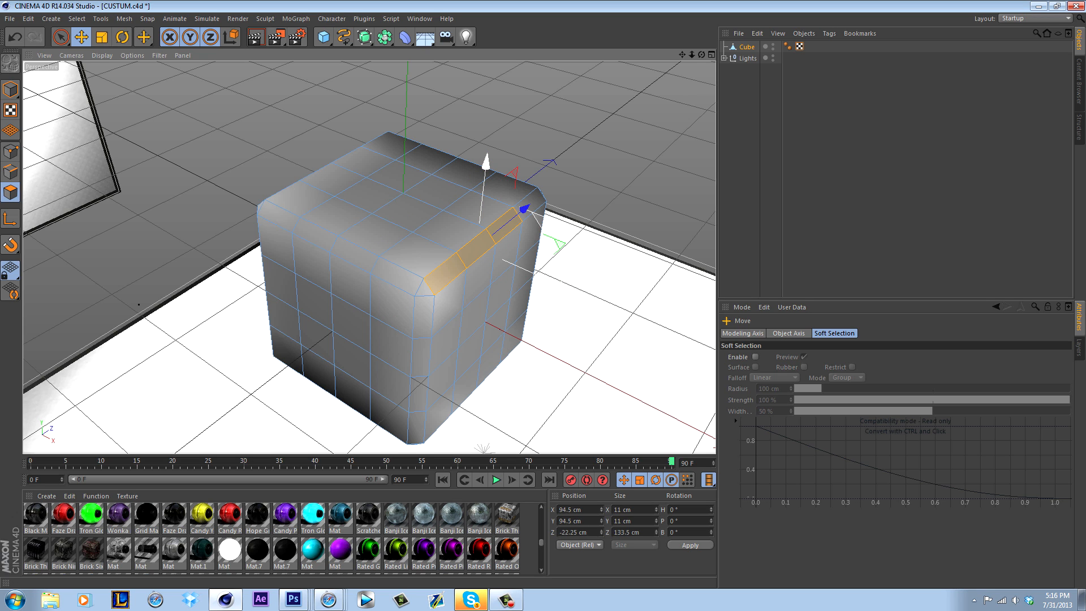
left_click(529, 203, "shift")
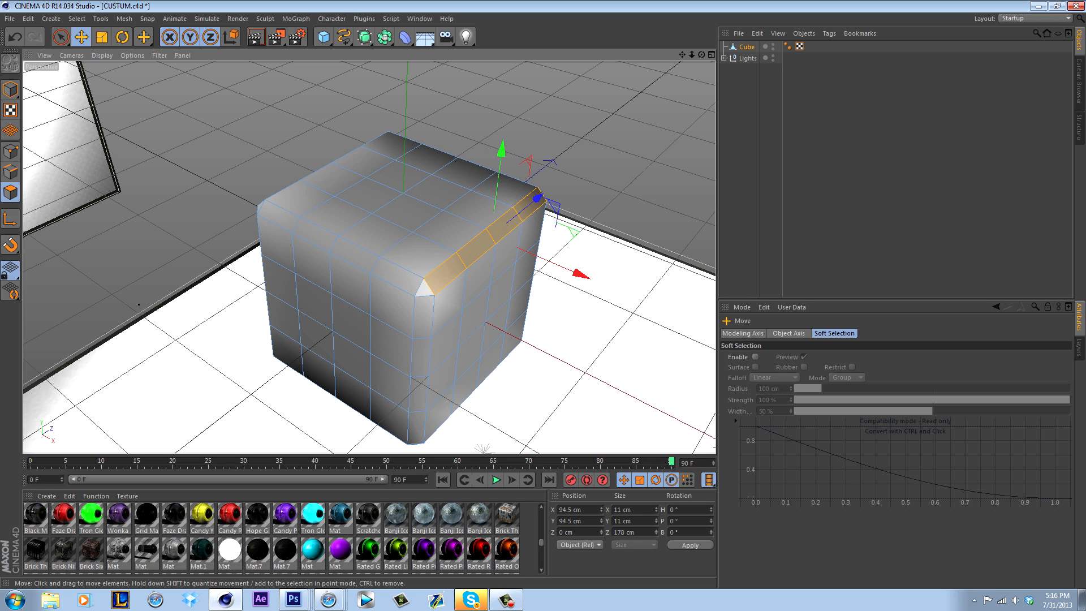
- Add the near corner triangle and the fillet polygons along the adjoining top edge to the selection
left_click(425, 285, "shift")
left_click(398, 274, "shift")
left_click(354, 254, "shift")
left_click(312, 235, "shift")
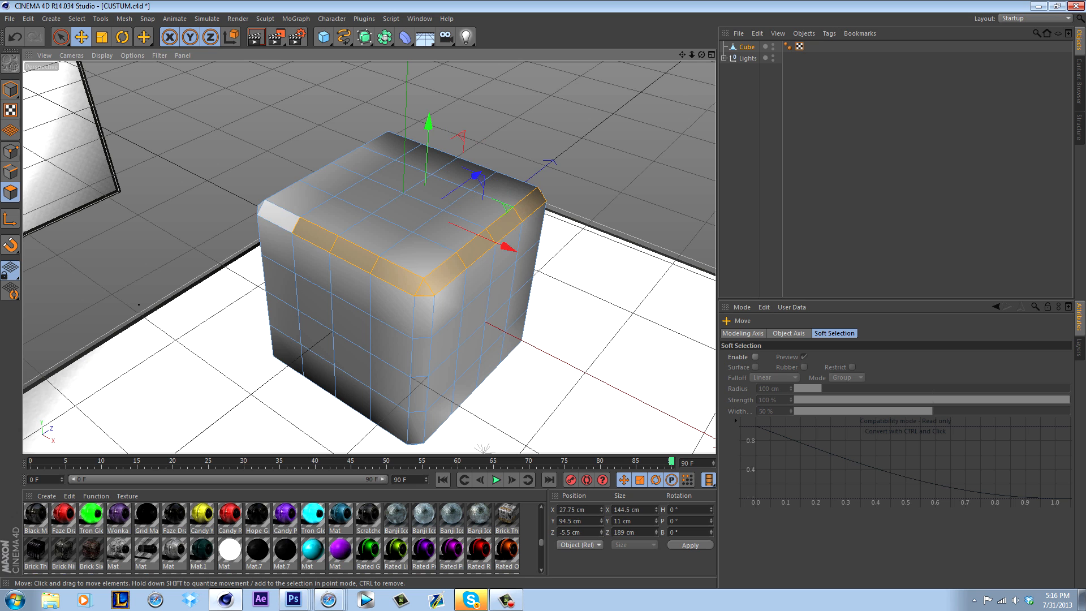
left_click(276, 220, "shift")
- Extend the selection around the next corner and along the cube's third top edge
left_click_drag(369, 254, 503, 249, "alt")
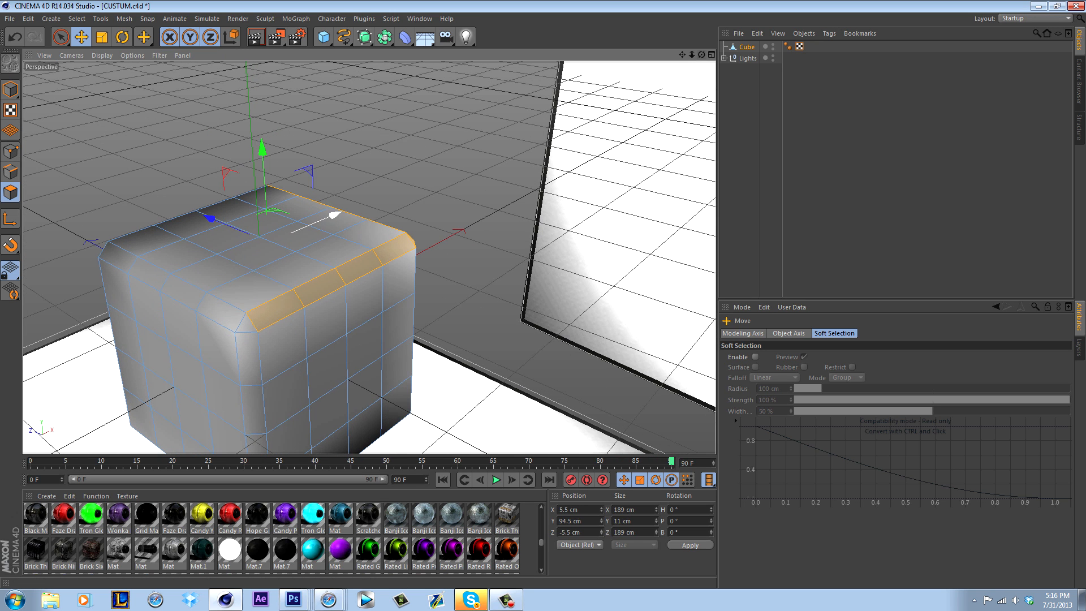
left_click(247, 324, "shift")
left_click(221, 312, "shift")
left_click(184, 295, "shift")
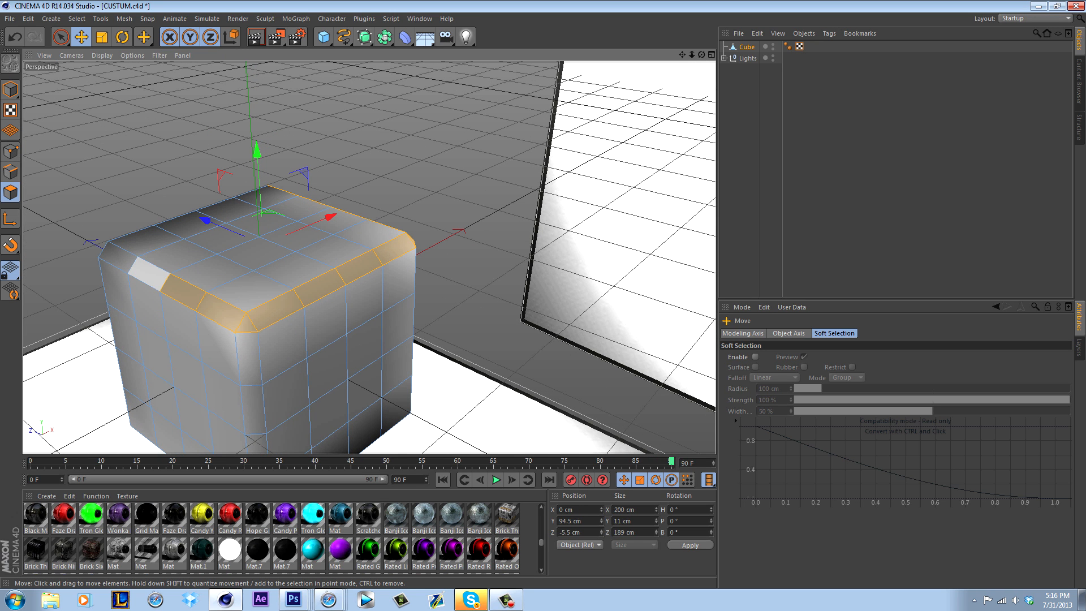
left_click(148, 276, "shift")
left_click(115, 257, "shift")
- Add the fillet polygons of the fourth top edge to complete the selected loop around the cube's top
left_click_drag(116, 257, 412, 188, "alt")
left_click(639, 341, "shift")
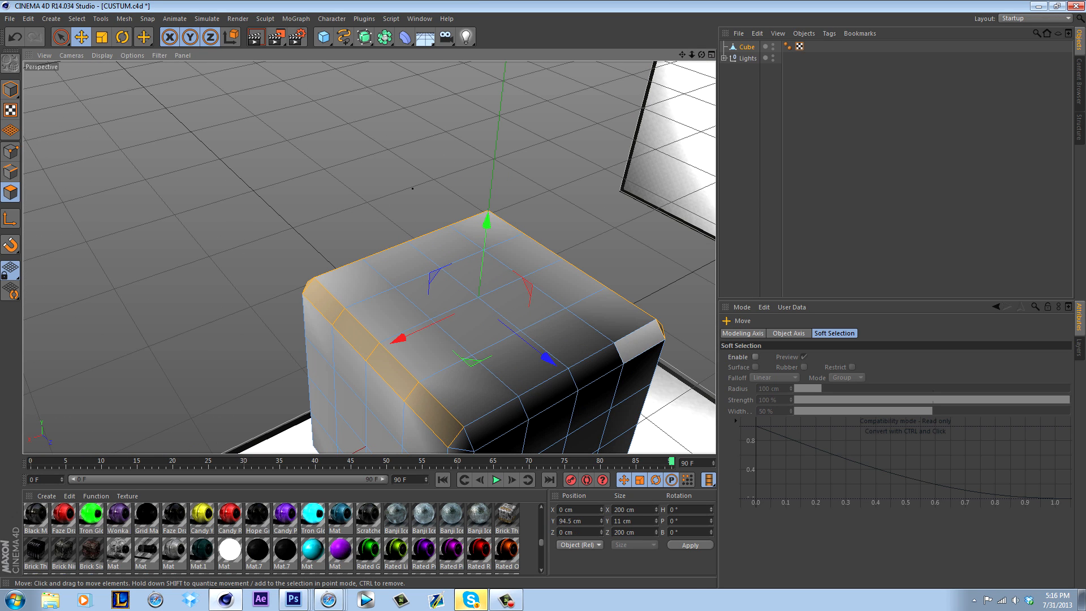
left_click(596, 365, "shift")
left_click(552, 393, "shift")
left_click(496, 425, "shift")
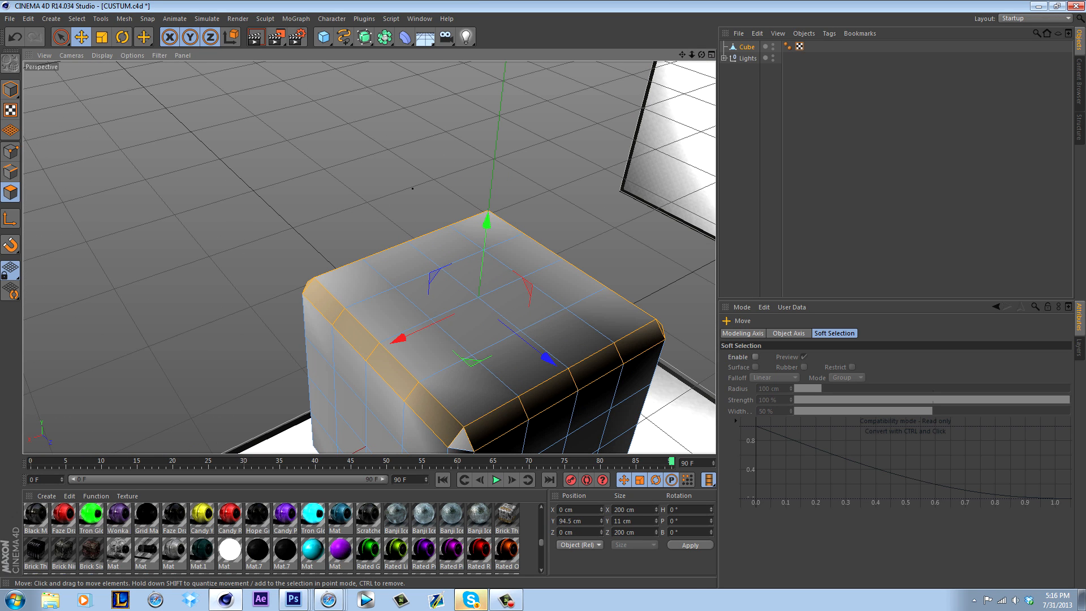
- Add the fillet polygons down the cube's vertical corner edge to the selection
left_click_drag(412, 188, 108, 317, "alt")
left_click(427, 301, "shift")
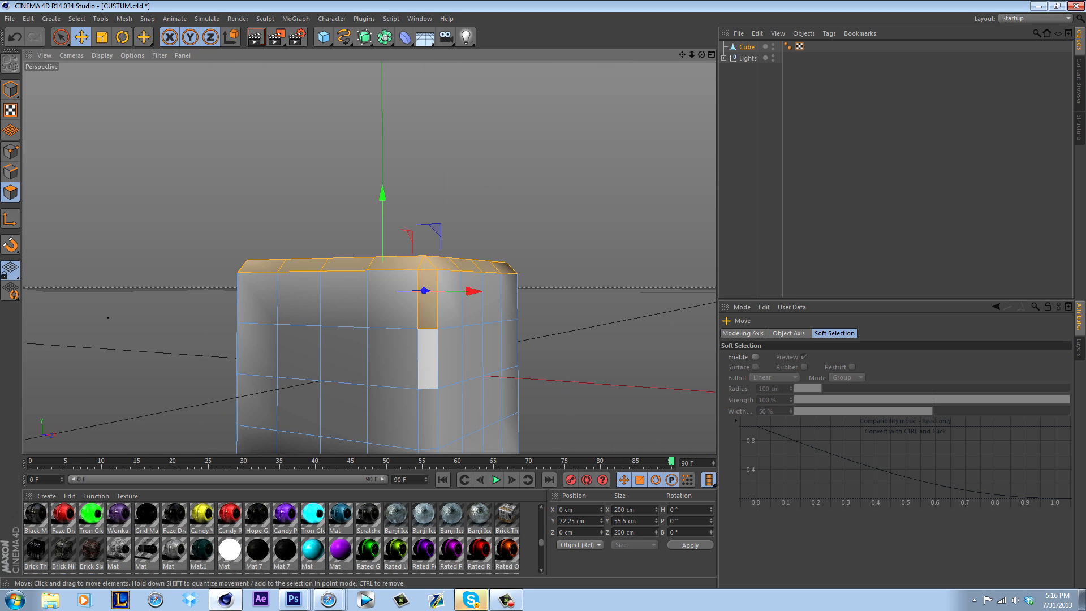
left_click(427, 359, "shift")
middle_click_drag(428, 361, 444, 258, "alt")
- Add a polygon on the cube's flat side face to the selection and undo that addition
left_click(507, 599)
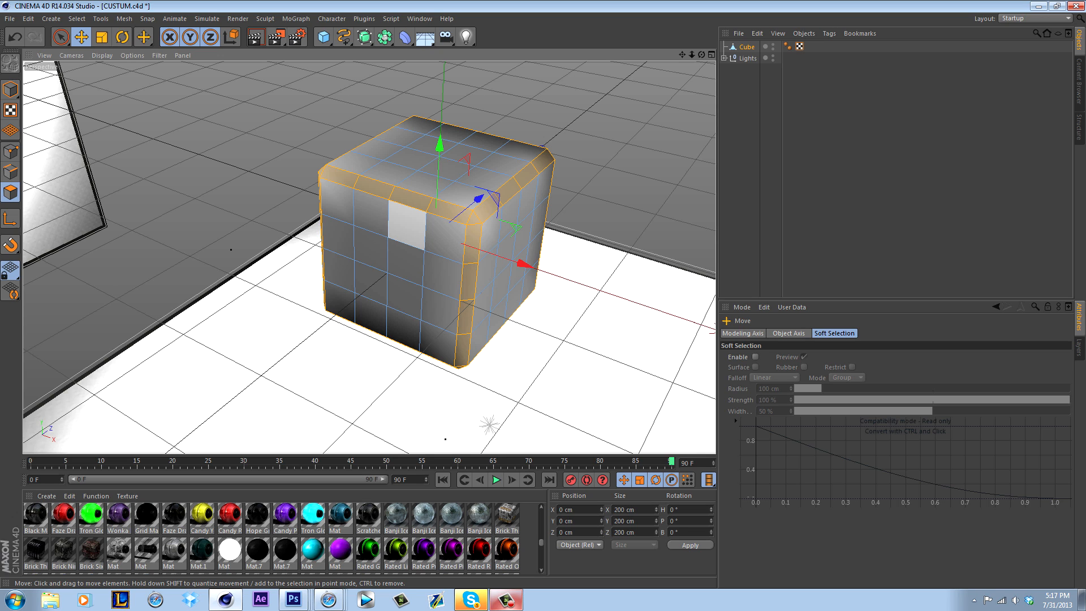
left_click(407, 224, "shift")
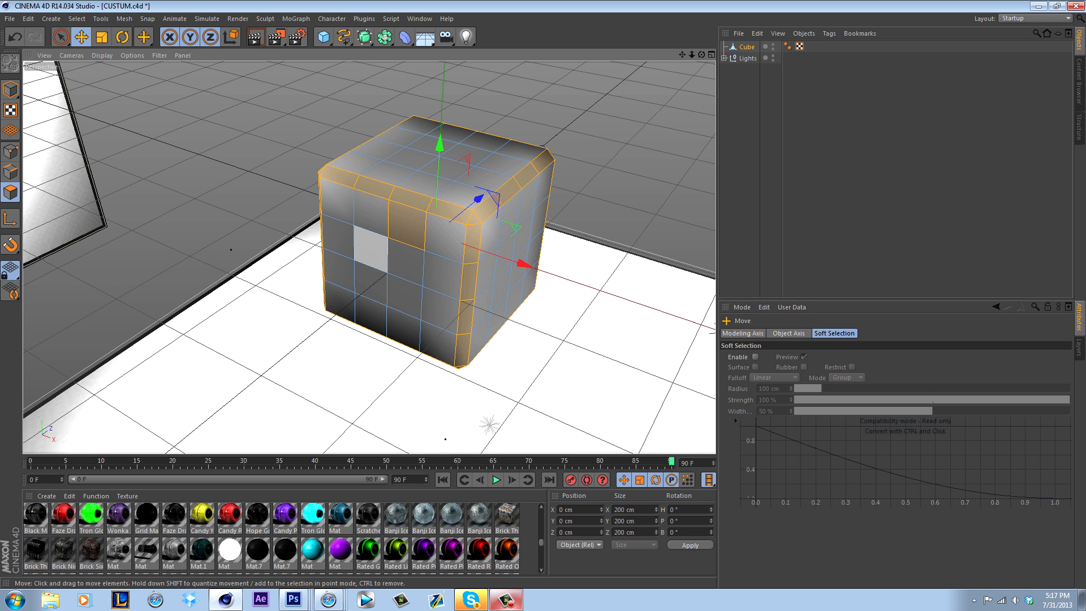
key("ctrl+z")
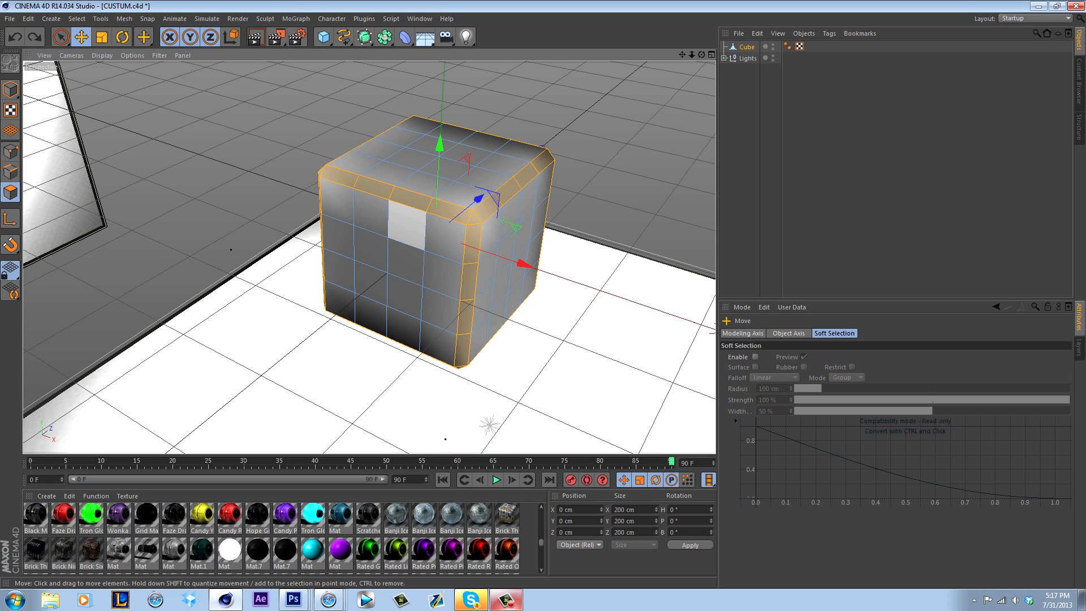
key("ctrl+y")
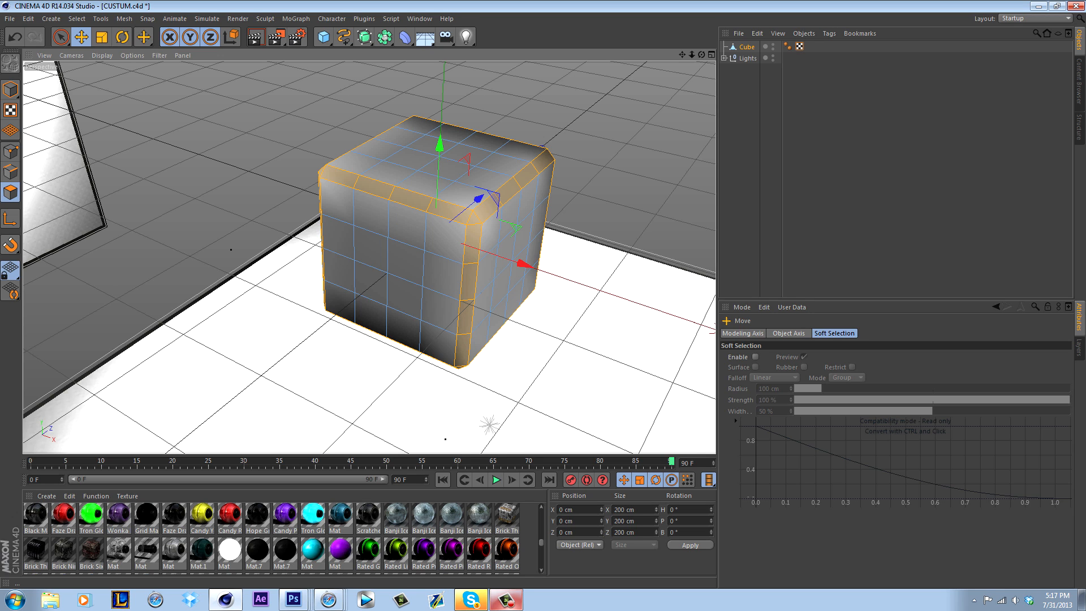
- Inset each selected fillet polygon individually by about 1.9 cm with Extrude Inner
right_click(408, 195)
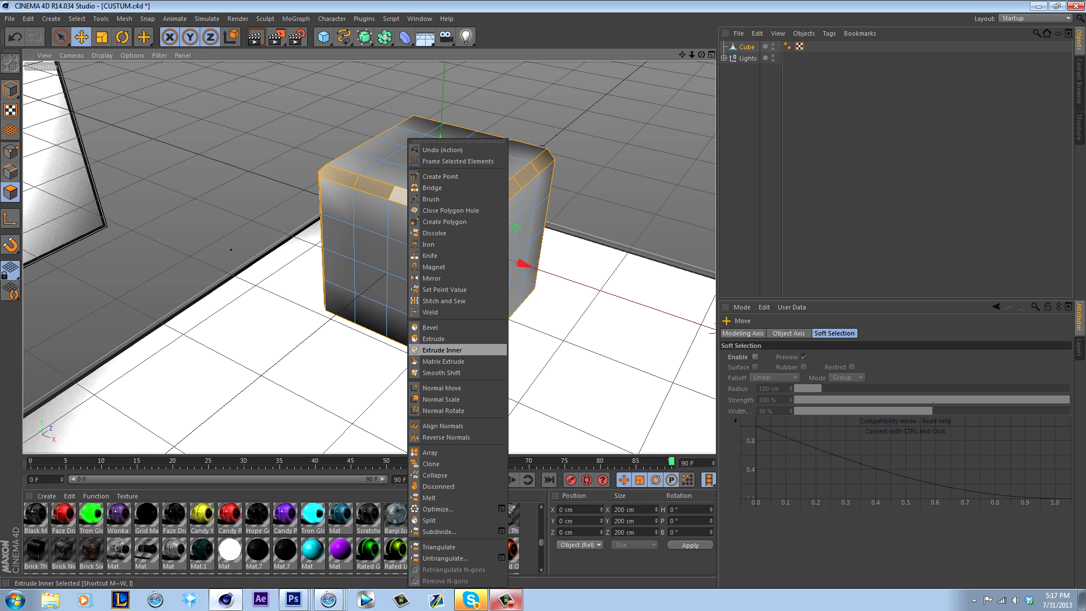
left_click(442, 350)
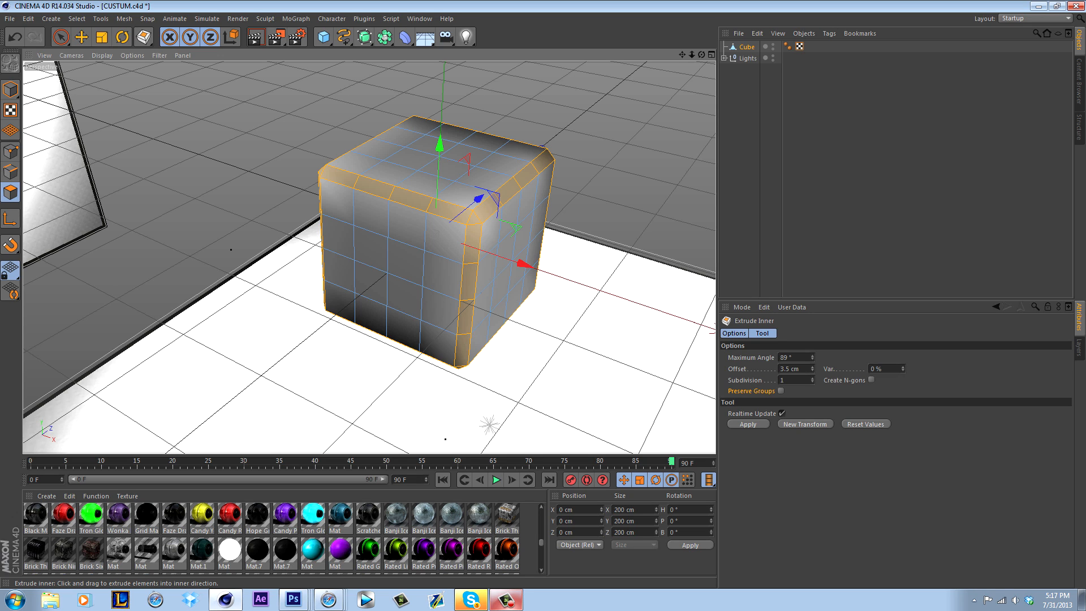
left_click_drag(425, 233, 435, 233)
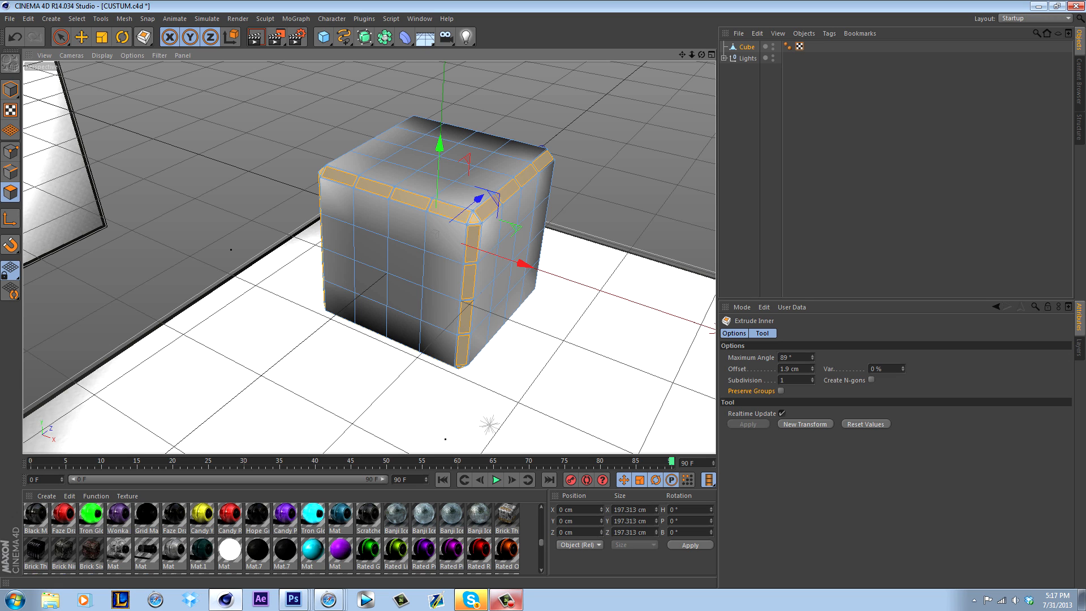
- Extrude the inset fillet polygons inward by about 3.4 cm to form recesses
right_click(446, 142)
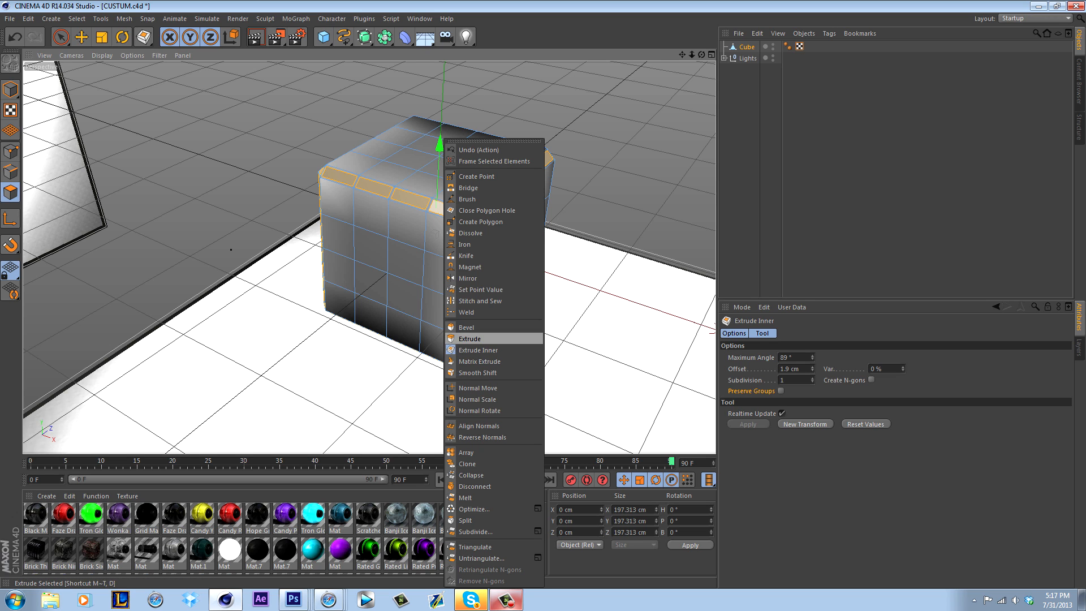
left_click(470, 339)
left_click_drag(469, 338, 456, 339)
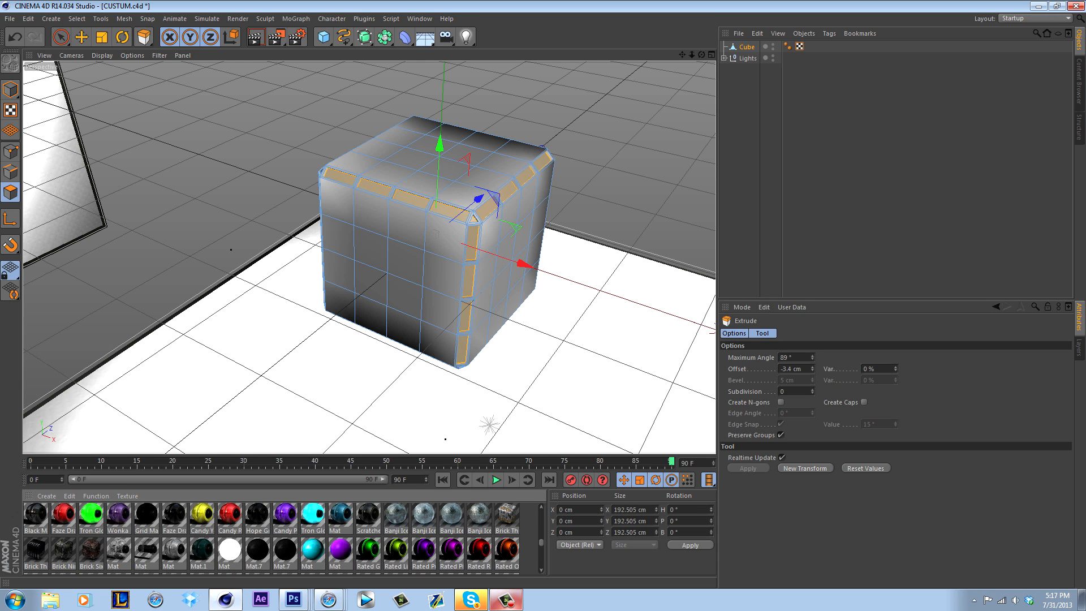
- Apply the Tron Glow Green material to the selected recessed polygons and Black Matel Re to the whole cube
right_click(91, 514)
left_click(113, 418)
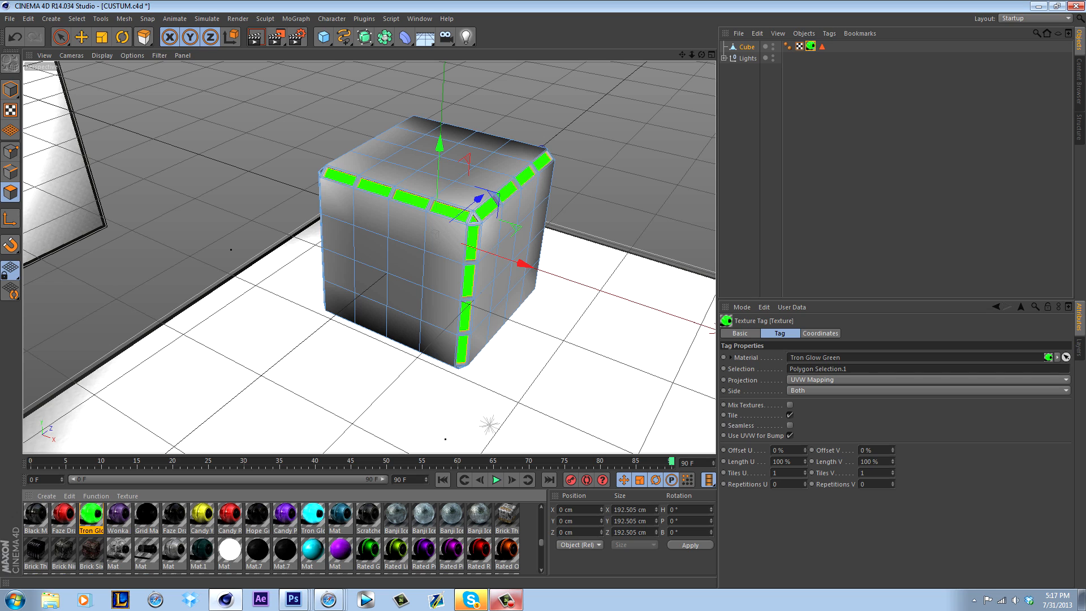
left_click_drag(435, 233, 434, 234)
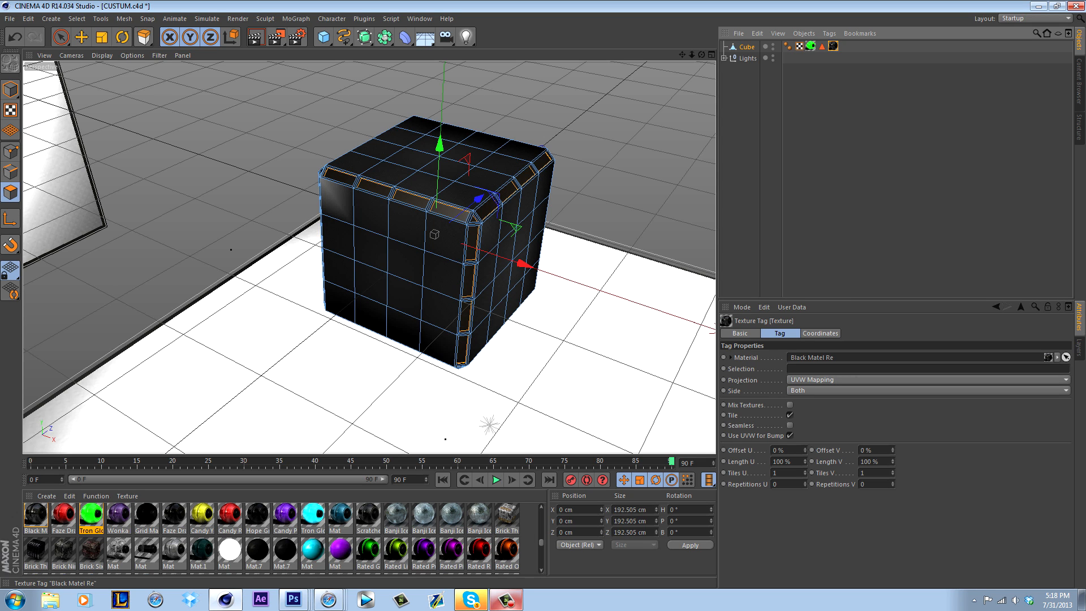
- Move the Black Matel Re texture tag ahead of the cube's green glow tag and render the view
left_click_drag(833, 46, 794, 46)
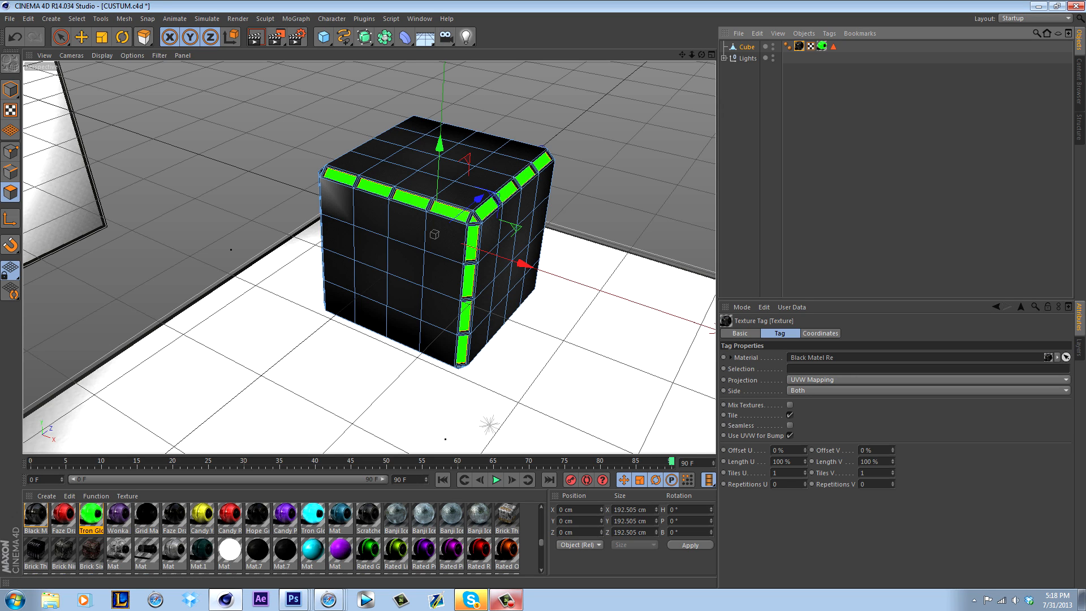
left_click(255, 37)
left_click(239, 175)
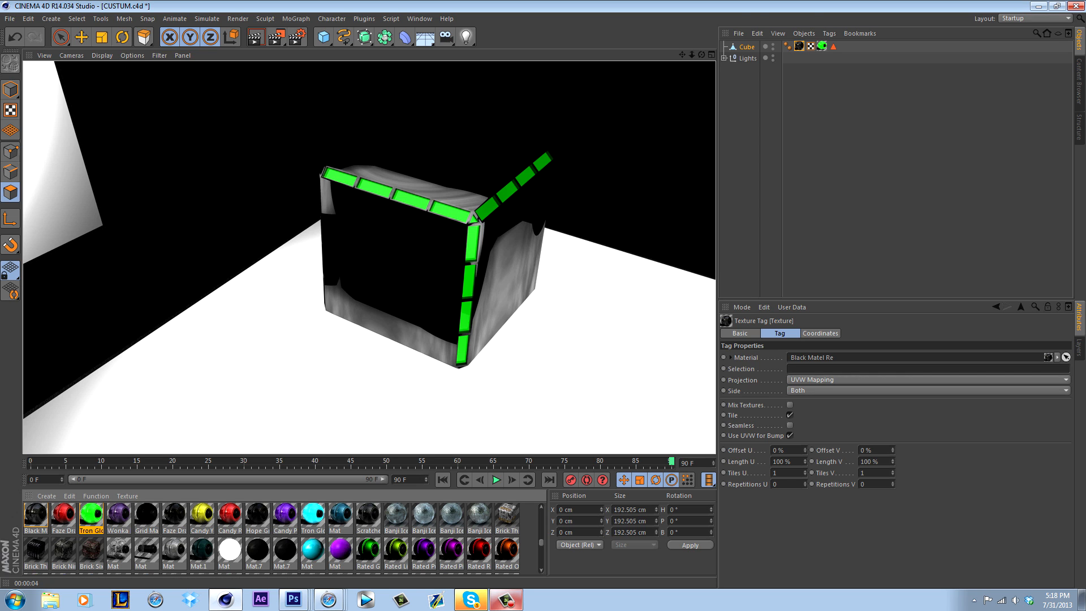
- Replace the cube's base material with Scratched Matel Dark and render the view despite the missing texture
left_click_drag(369, 515, 799, 47)
left_click(256, 37)
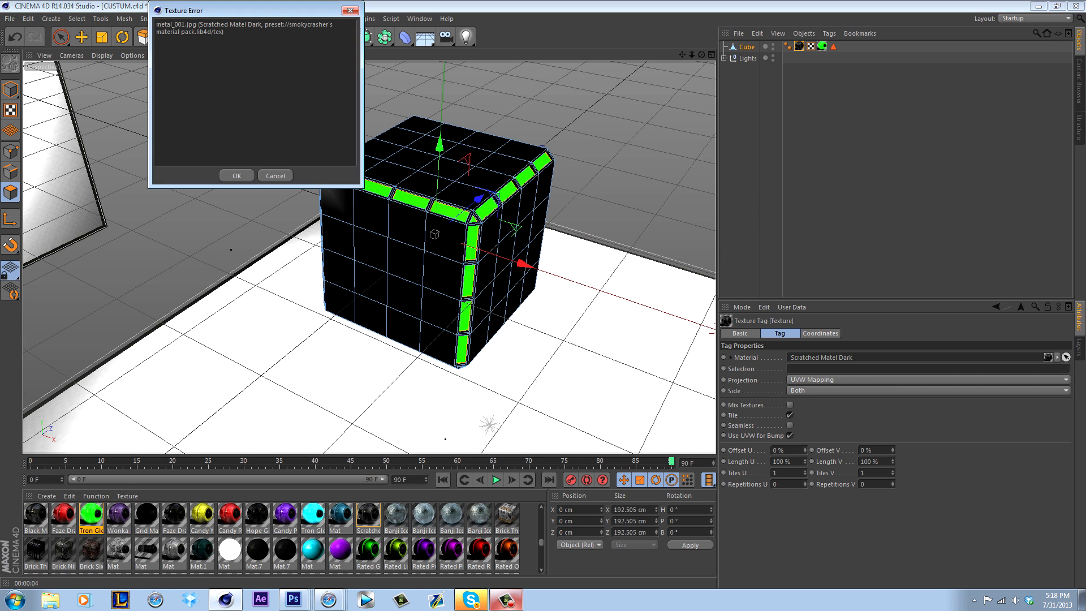
left_click(233, 175)
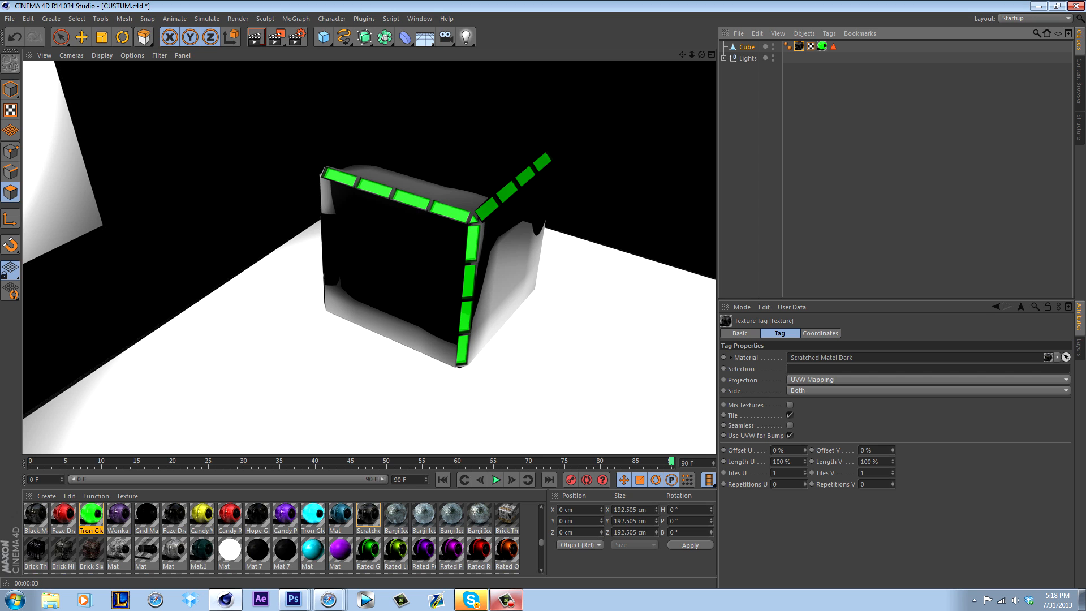
- Try to scale the whole cube along Y to about 105 cm high and undo that scaling
left_click_drag(701, 55, 746, 33)
key("t")
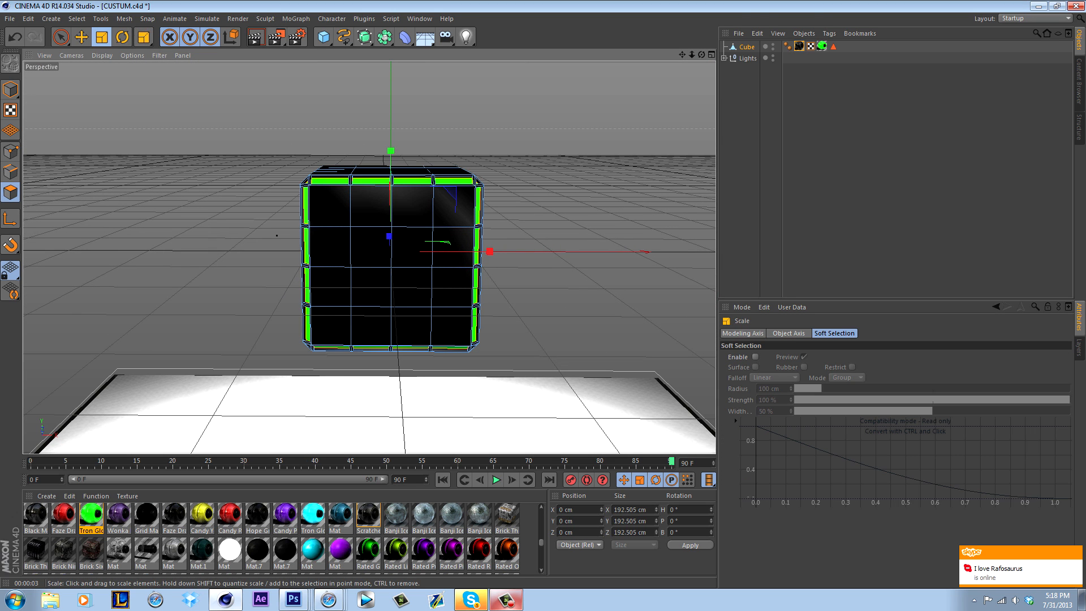
left_click(11, 89)
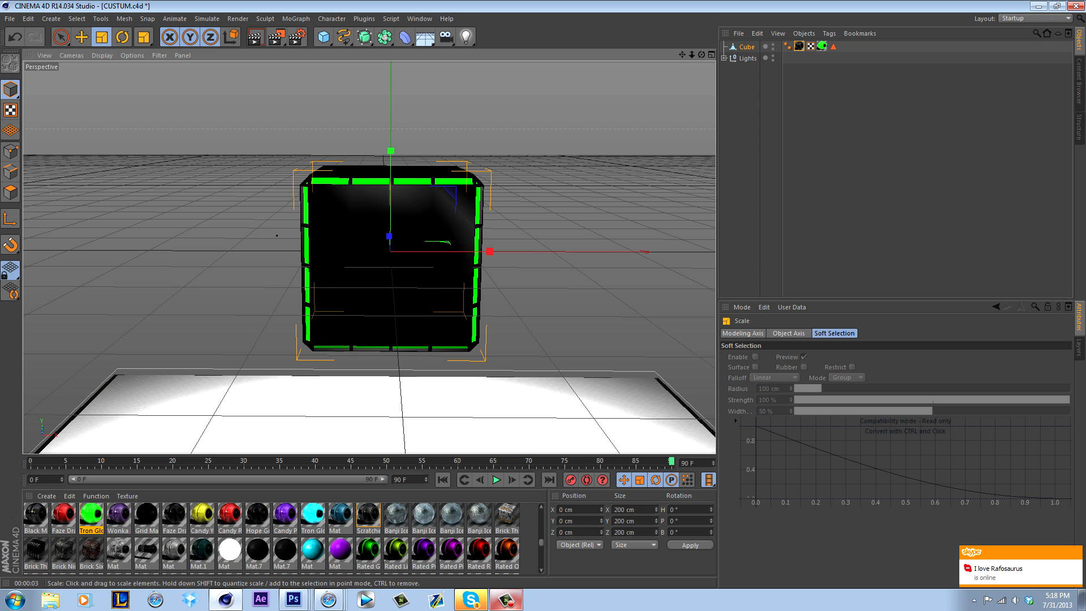
left_click_drag(391, 150, 390, 199)
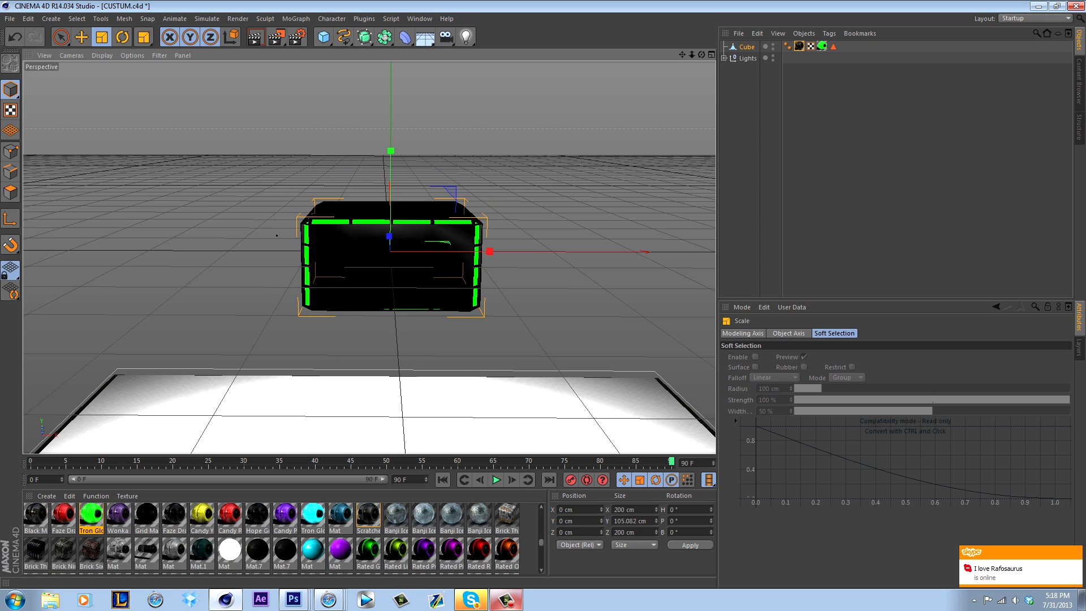
key("ctrl+z")
- Set the cube's object scale to 0.3 on the X, Y and Z axes
left_click(747, 47)
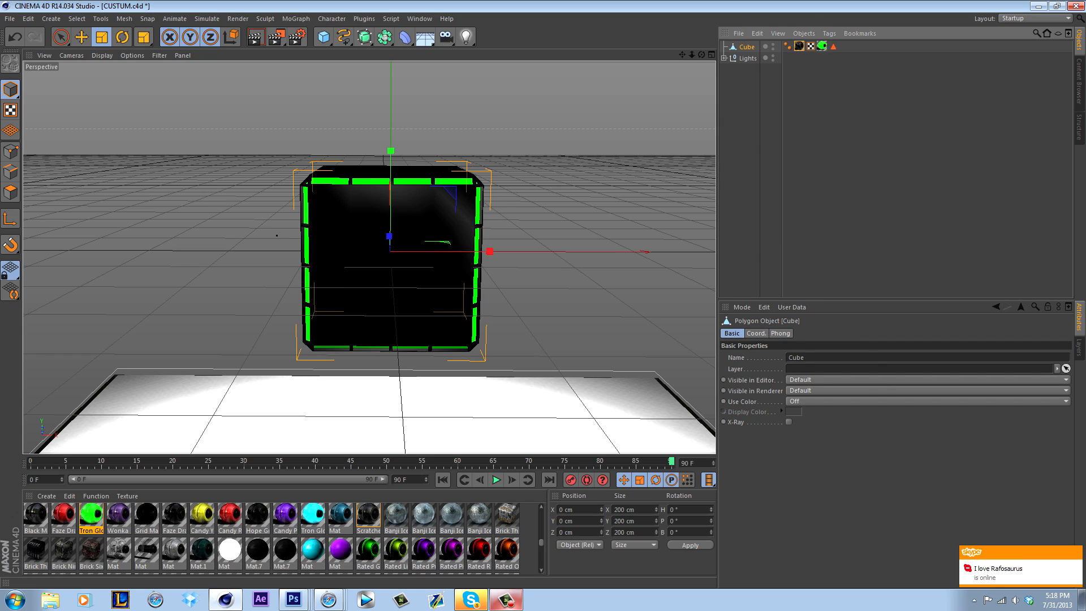
left_click(755, 333)
double_click(809, 357)
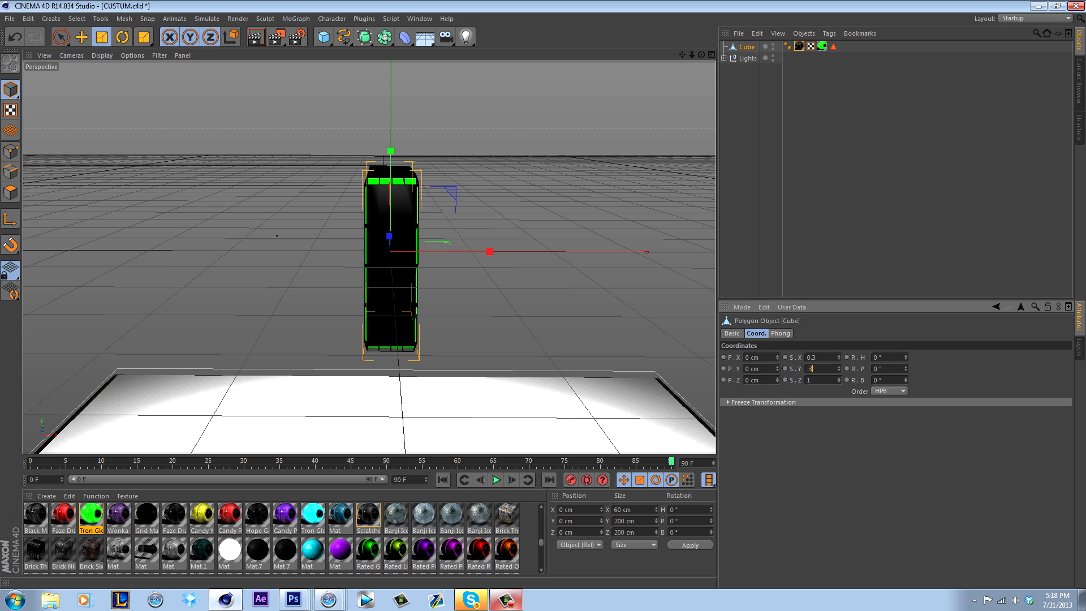
key("Return")
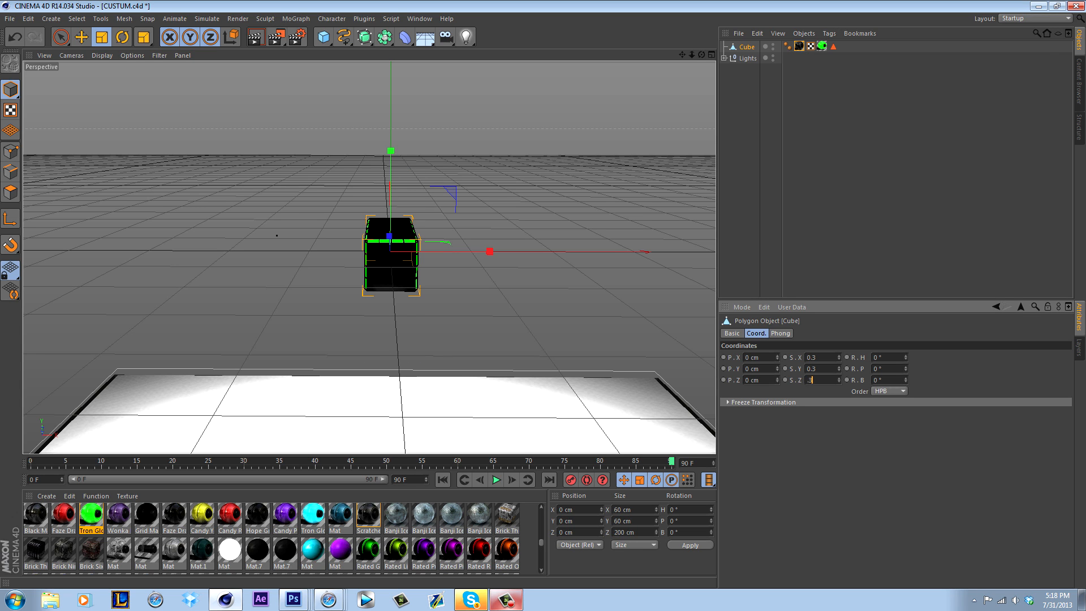
left_click(905, 170)
- Move the cube up between the light panels to about X -3.5, Y 199, Z 37 cm
left_click_drag(692, 55, 789, 54)
left_click_drag(691, 55, 460, 55)
left_click(747, 46)
left_click(82, 38)
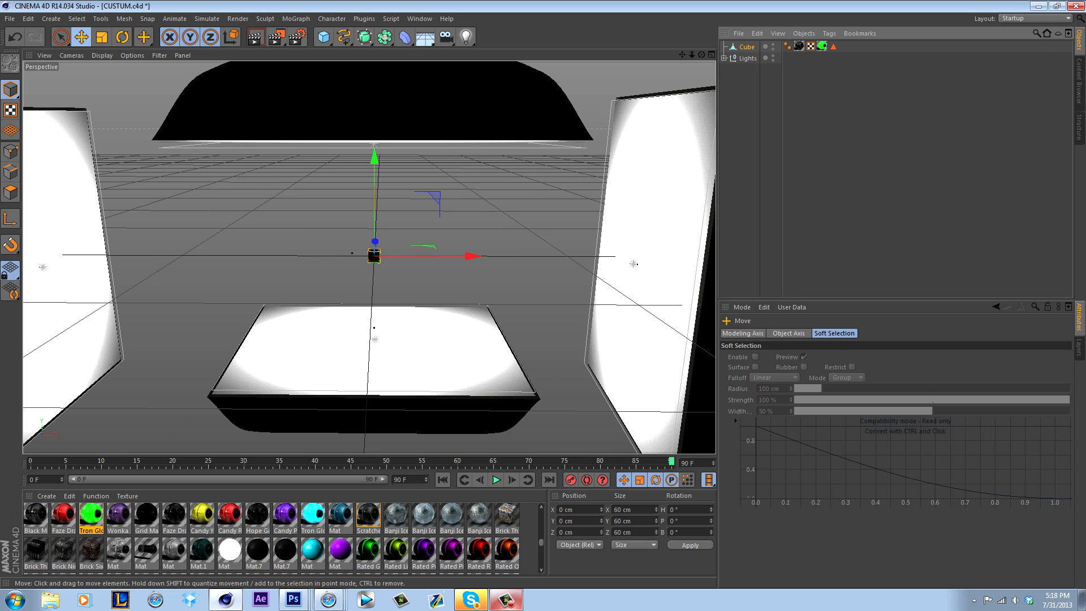
left_click_drag(374, 256, 374, 217)
left_click_drag(692, 55, 674, 176)
- Render the view of the raised cube despite the missing texture
left_click(257, 37)
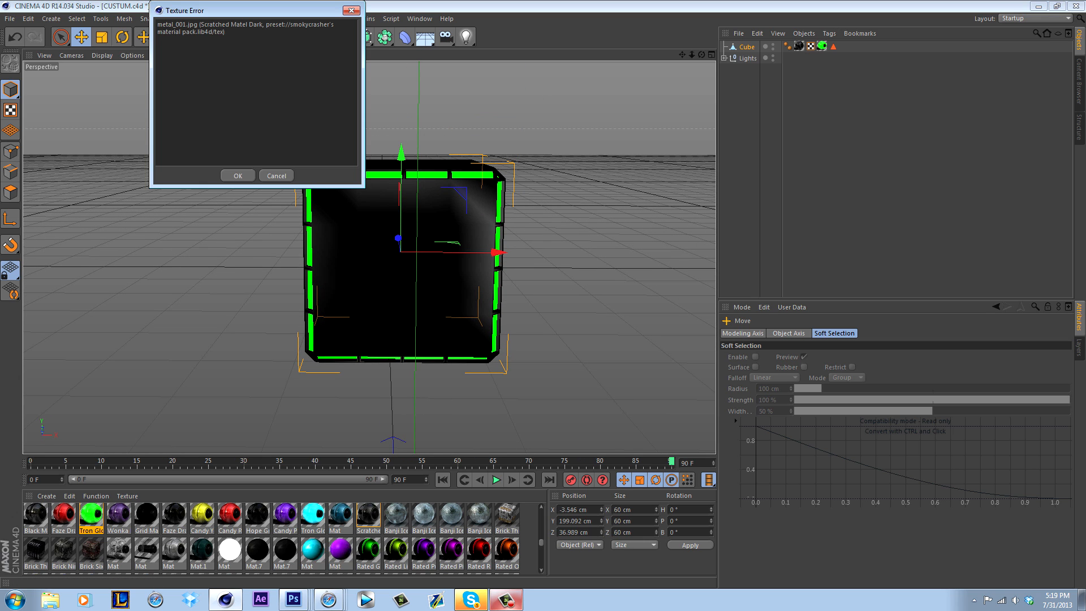
left_click(236, 175)
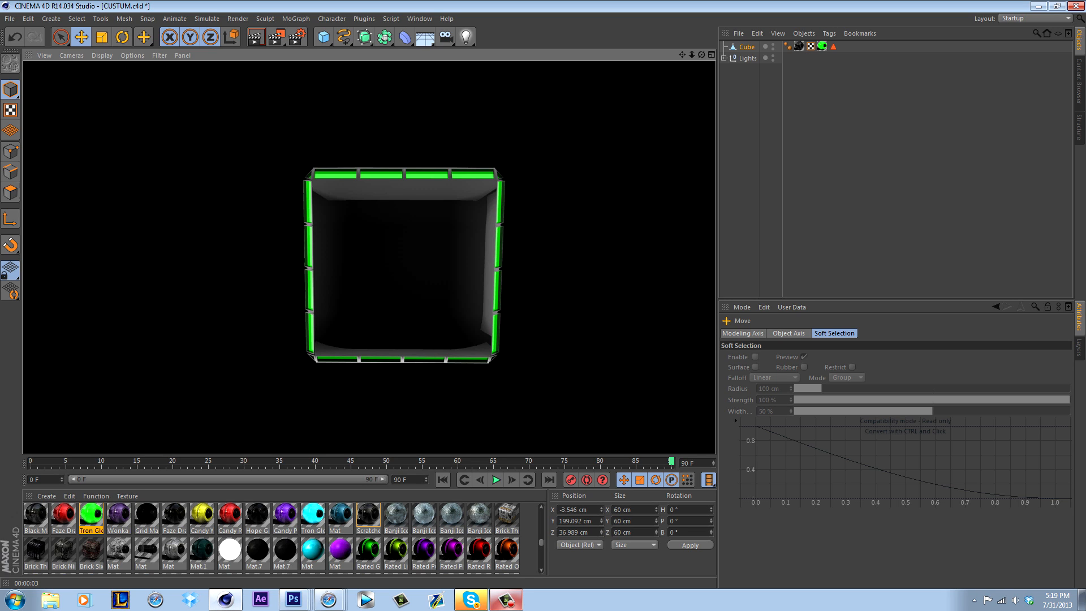
left_click(837, 141)
- Switch the cube to polygon editing mode
left_click(746, 47)
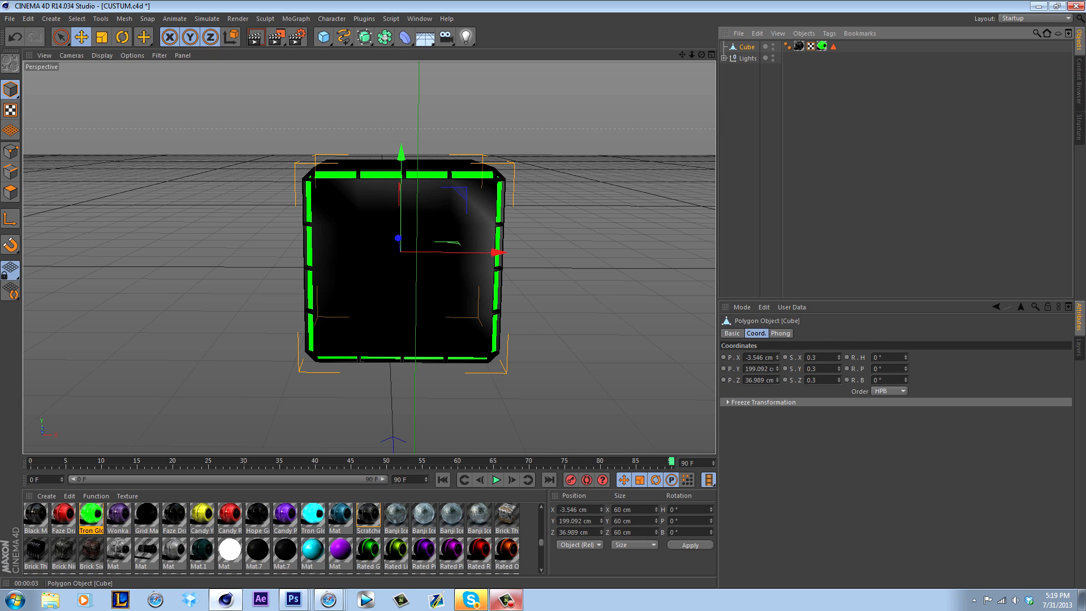
left_click(10, 193)
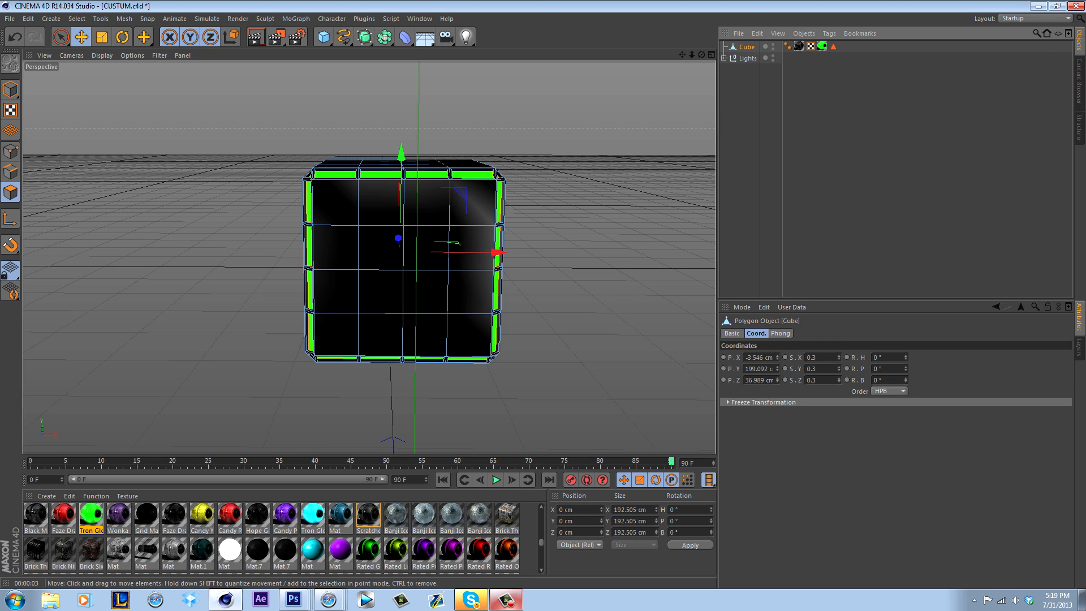
left_click_drag(702, 54, 671, 65)
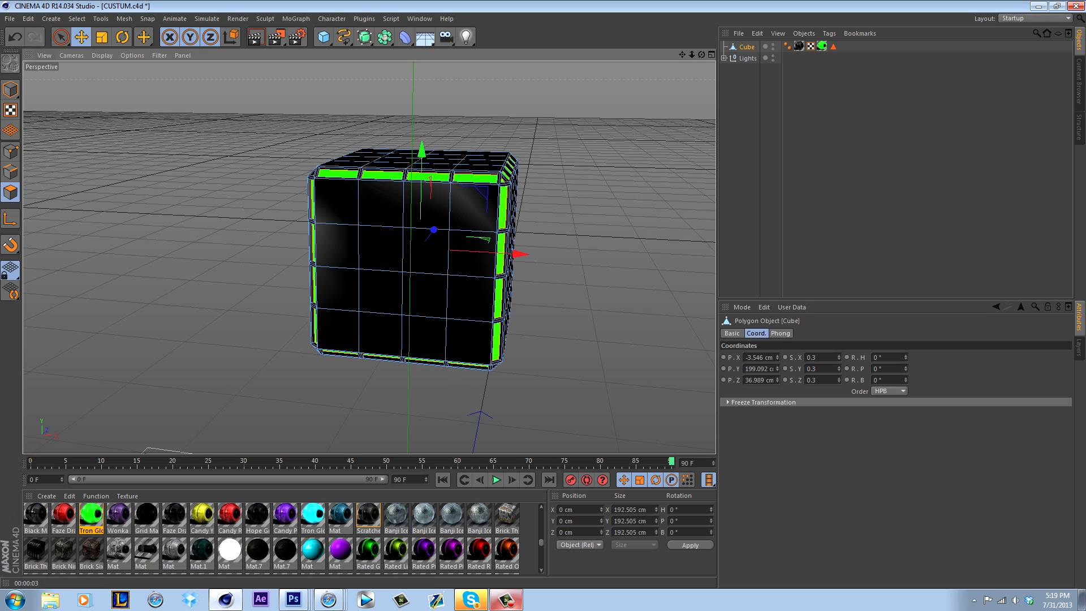
left_click(77, 19)
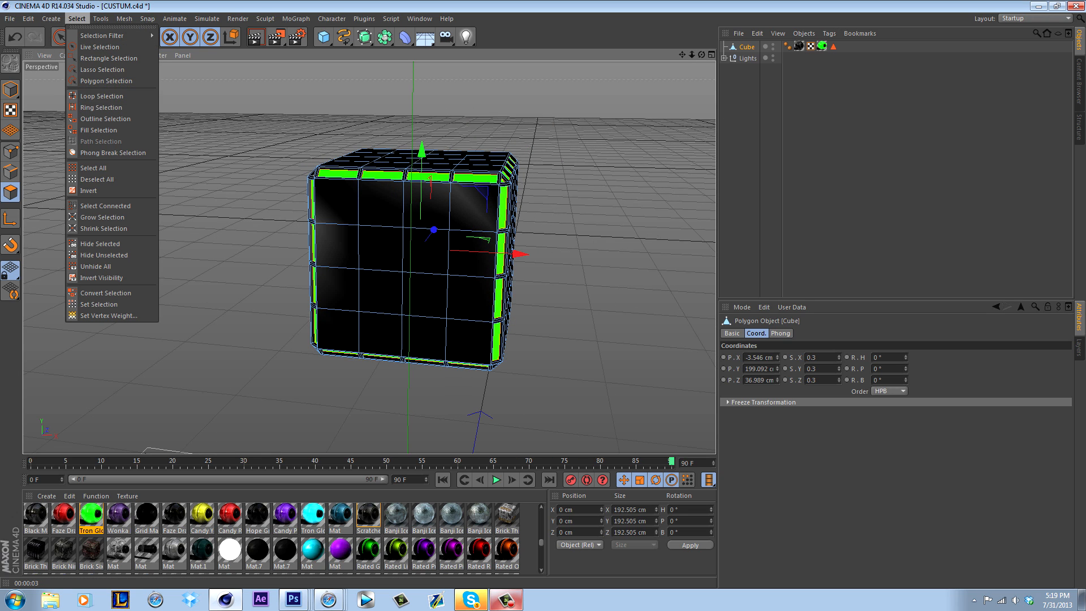
left_click(295, 19)
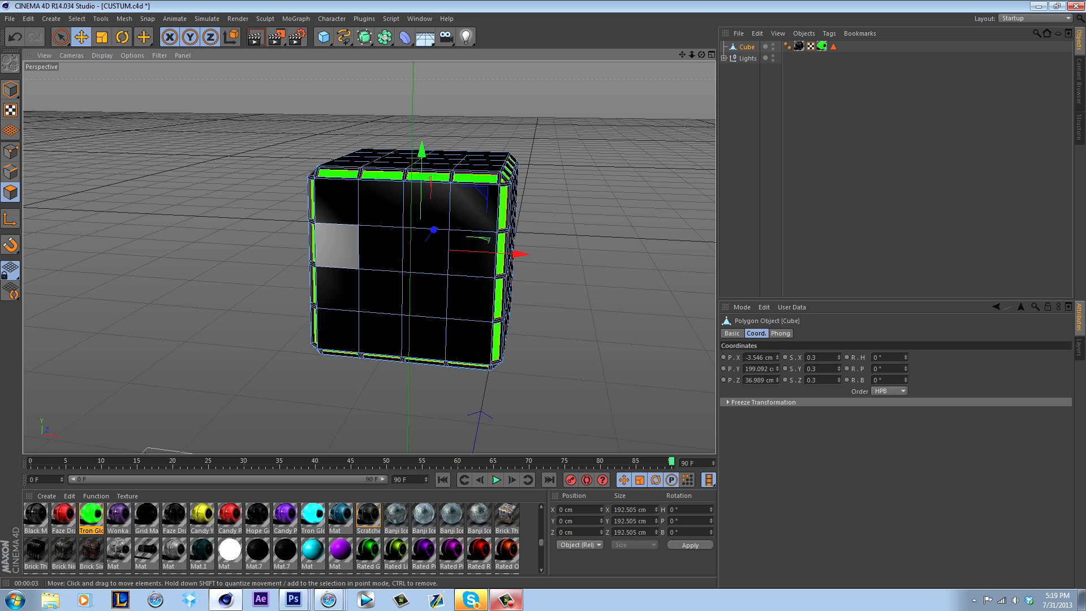
- Select the four polygons in the second row from the top of the cube's front face
left_click(338, 246)
left_click(380, 248, "shift")
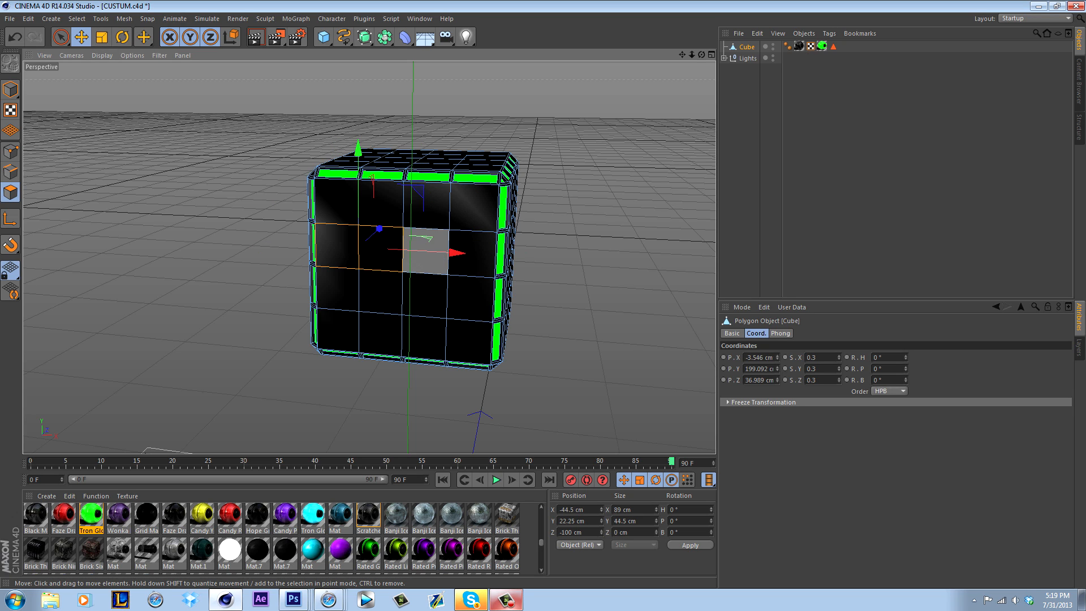
left_click(425, 251, "shift")
left_click(472, 254, "shift")
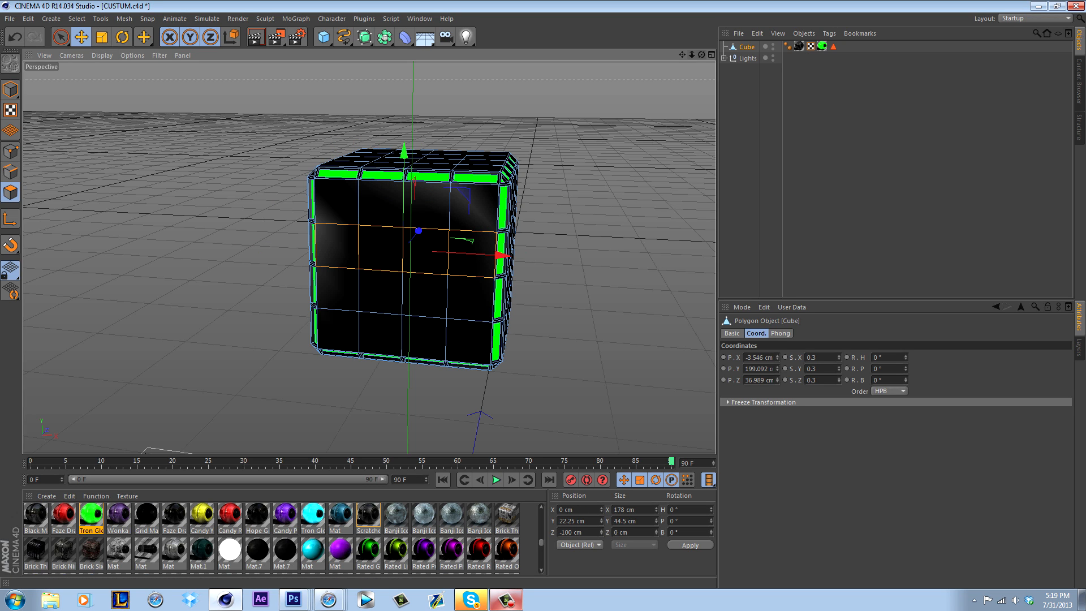
- Extend the selection with the same second-row polygons on the cube's remaining side faces
left_click_drag(472, 254, 526, 266, "alt")
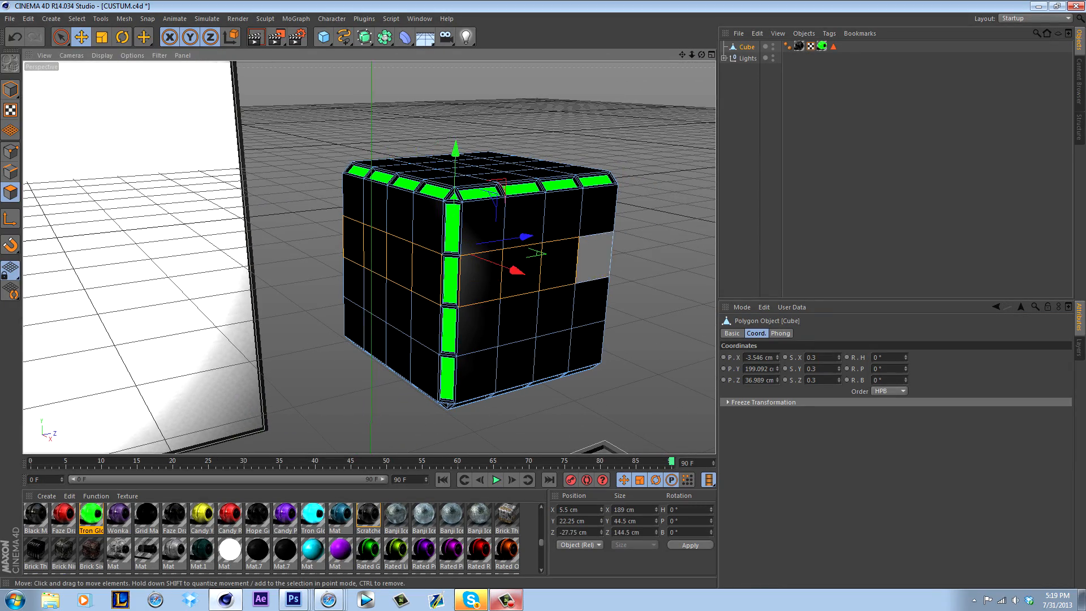
left_click(557, 263, "shift")
left_click_drag(369, 256, 213, 260, "alt")
left_click(362, 318, "shift")
left_click(415, 321, "shift")
left_click(467, 310, "shift")
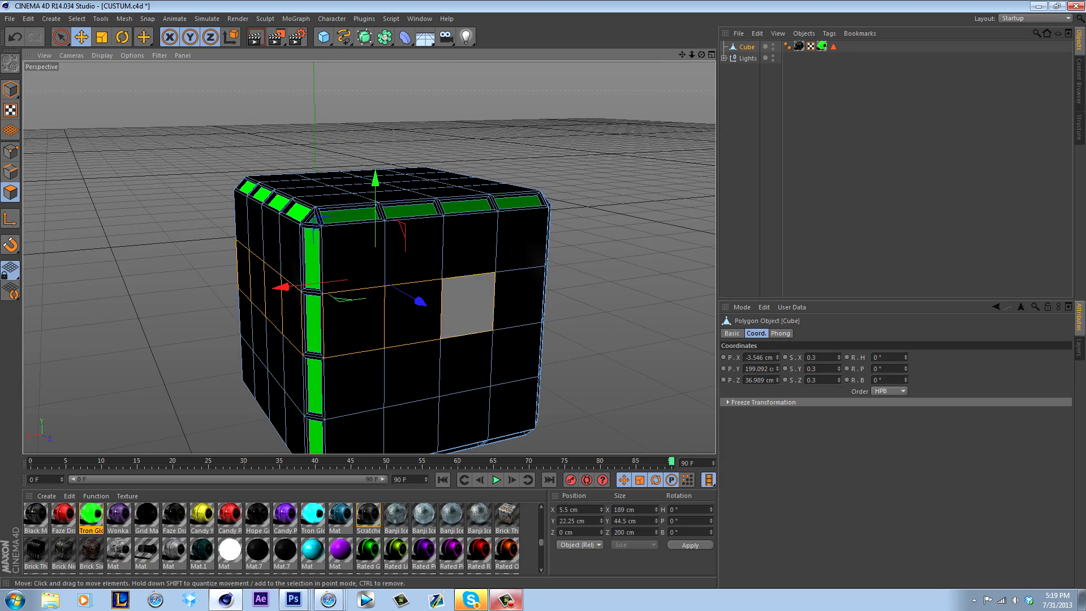
left_click(517, 301, "shift")
- Add the third-row polygons around the cube's side faces to the selection
left_click_drag(385, 257, 230, 186, "alt")
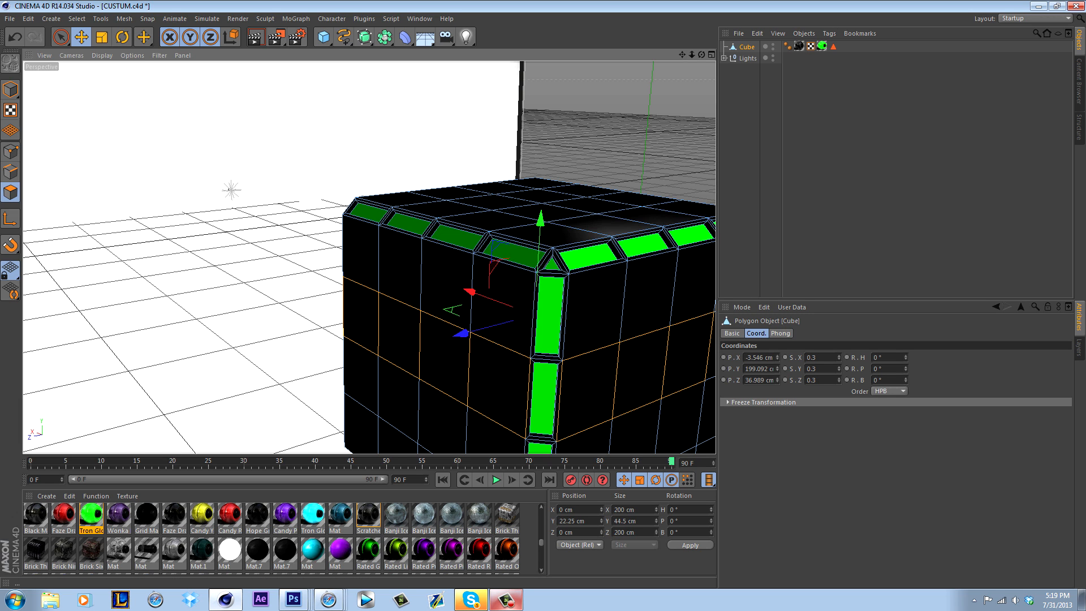
middle_click_drag(701, 334, 560, 298, "alt")
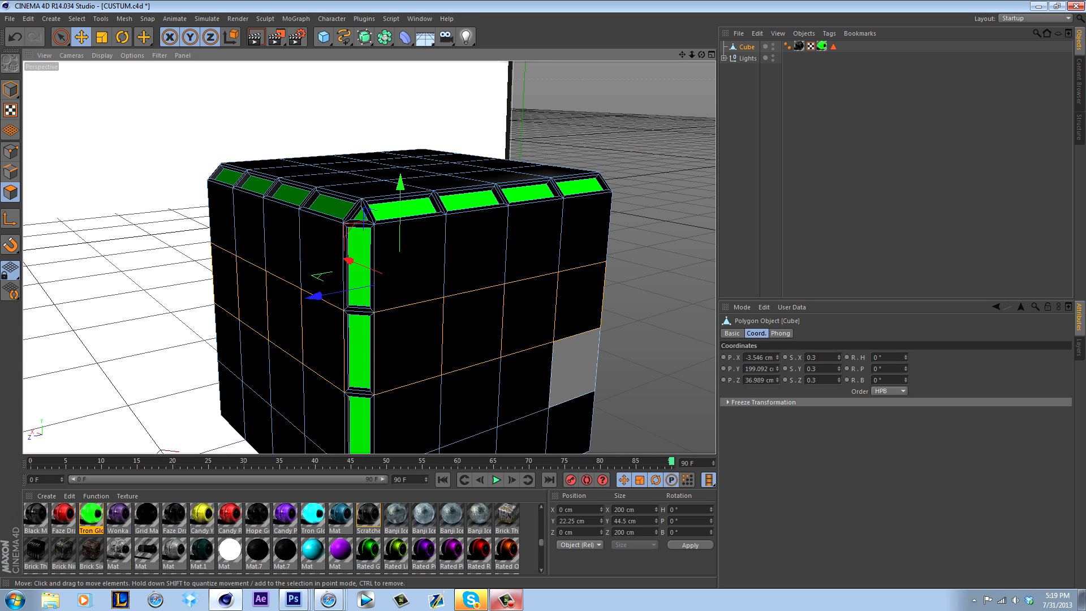
left_click(574, 367, "shift")
left_click(523, 385, "shift")
left_click(468, 402, "shift")
left_click(409, 419, "shift")
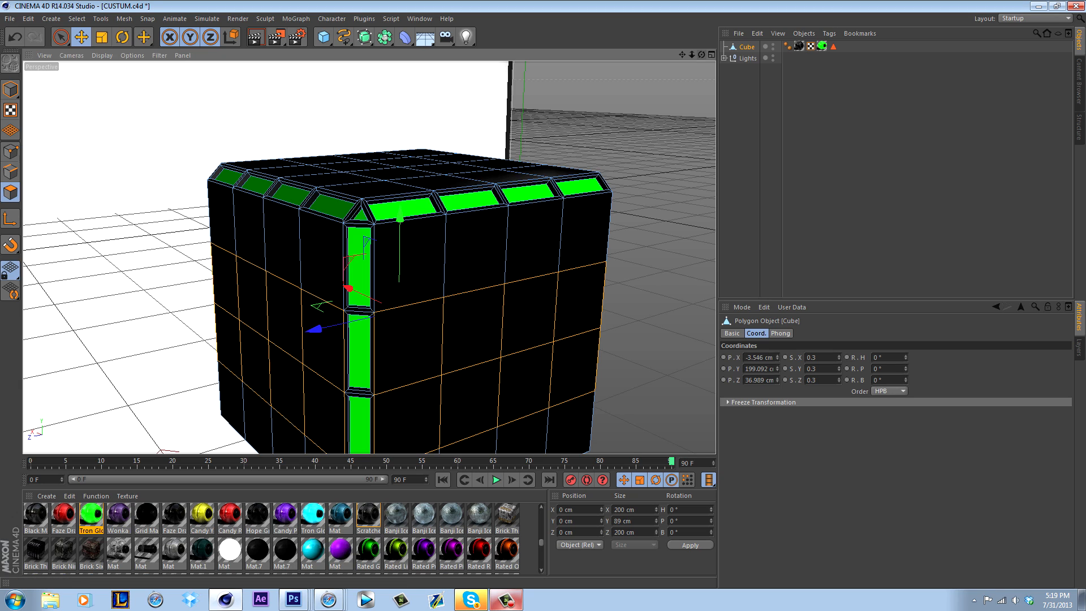
left_click_drag(701, 54, 871, 51)
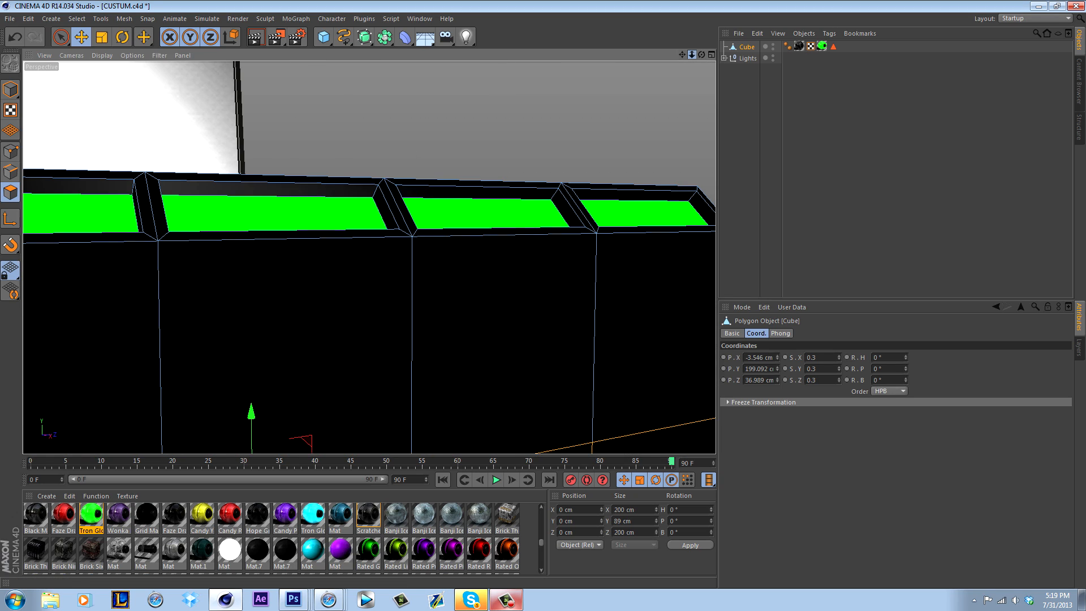
left_click_drag(692, 55, 565, 135)
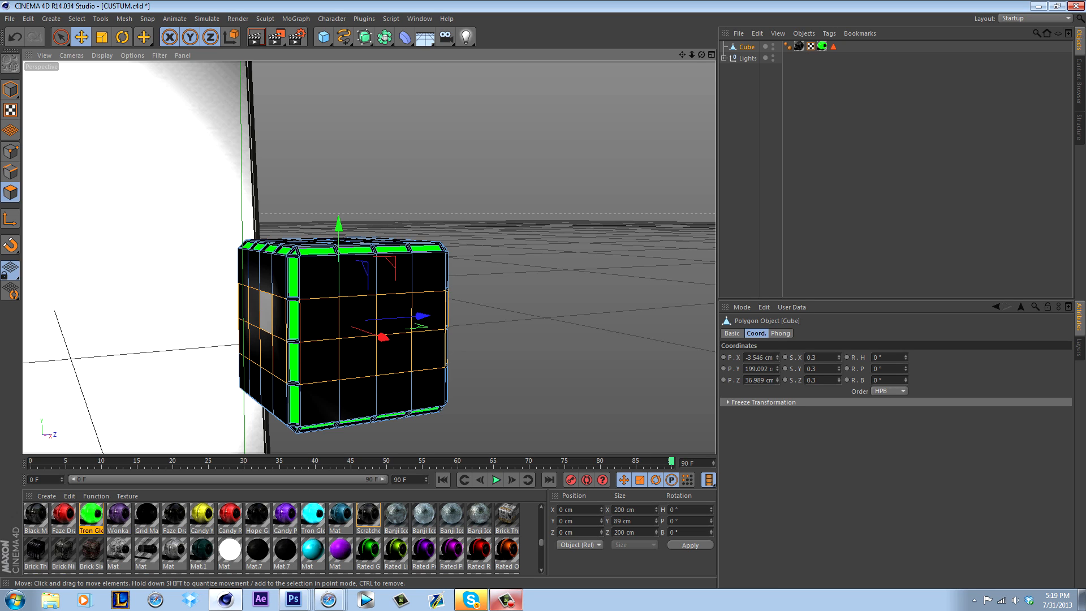
- Inset each selected side polygon individually by 3 cm with Extrude Inner
right_click(260, 339)
left_click(283, 346)
left_click_drag(362, 325, 413, 312)
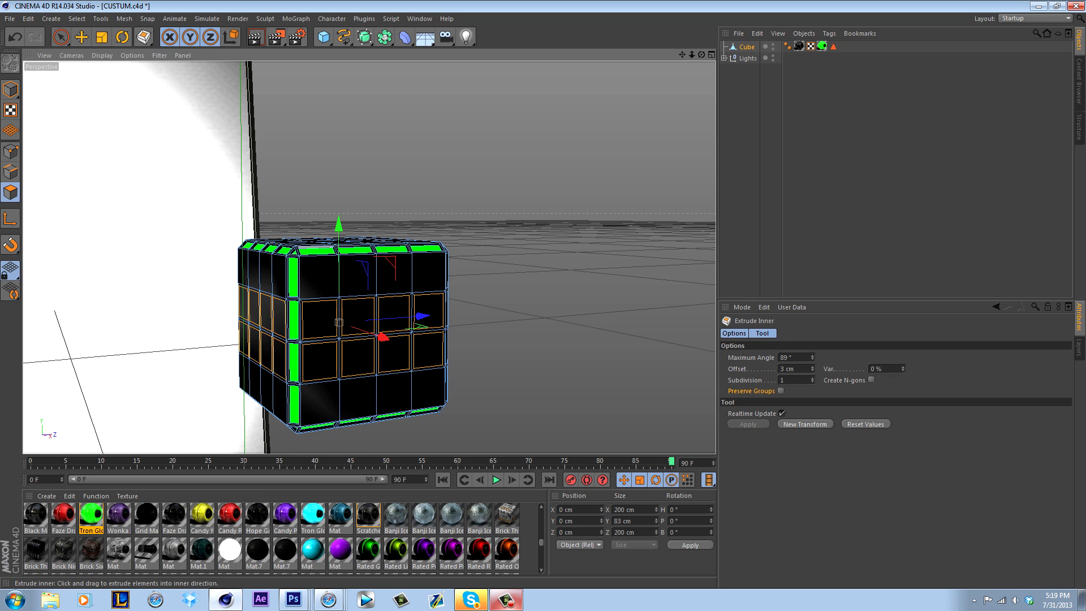
- Scale the inset polygons along Y to about 53 cm and move them up to about Y 7.5 cm
left_click(102, 37)
left_click_drag(338, 222, 339, 259)
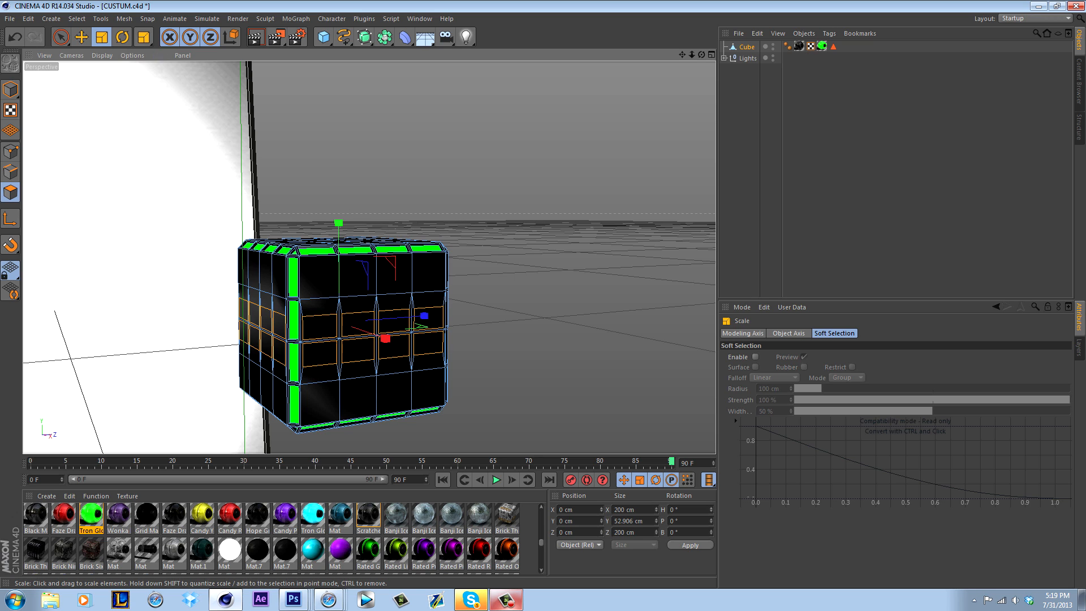
left_click(82, 37)
left_click_drag(338, 224, 338, 218)
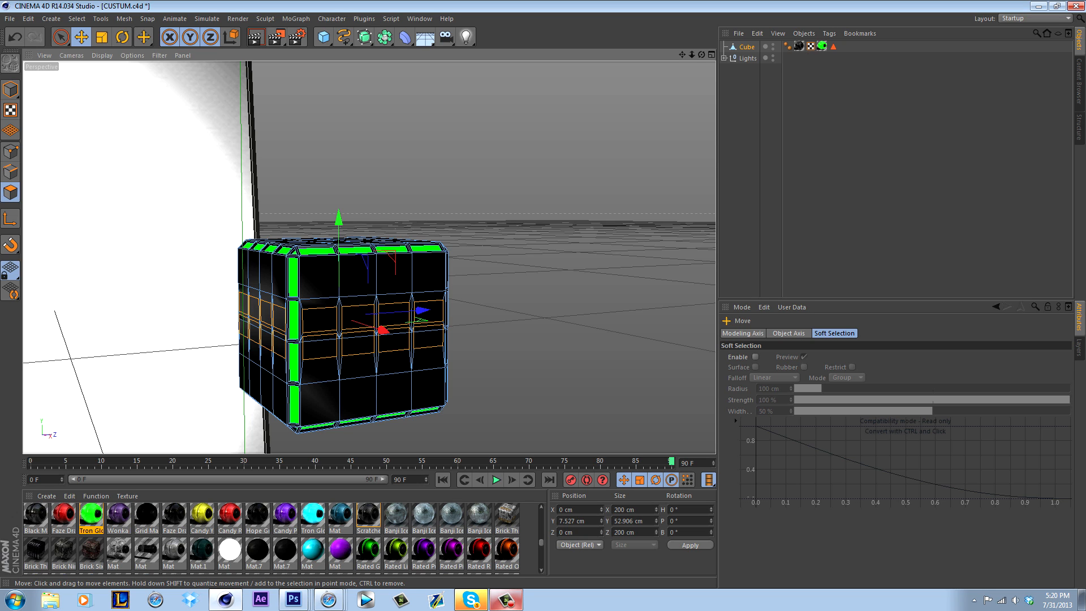
- Undo the move, scale and inset of the side polygons along with the last polygon selections
key("ctrl+z")
key("ctrl+z")
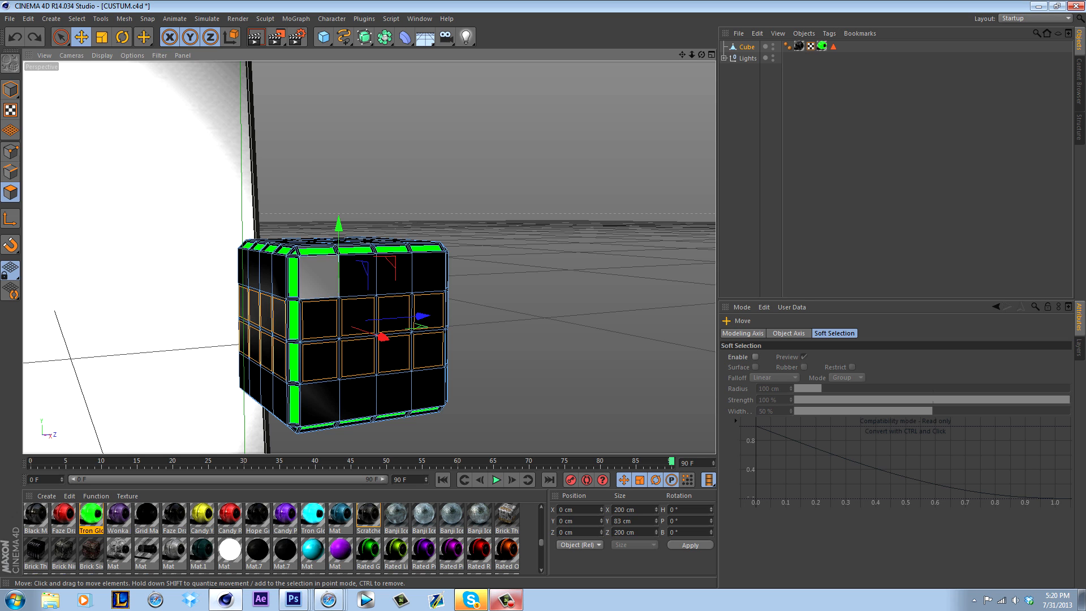
key("ctrl+z")
key("ctrl+z")
key("ctrl+z")
key("ctrl+z")
key("ctrl+z")
key("ctrl+z")
key("ctrl+z")
key("ctrl+z")
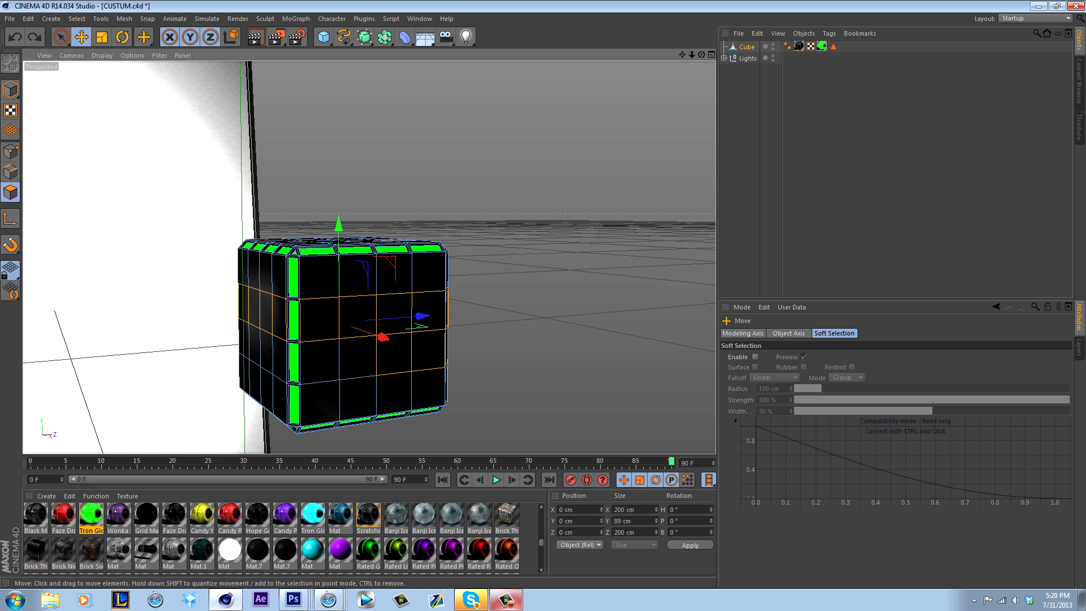
- Deselect all polygons on the cube
left_click_drag(300, 303, 67, 337, "alt")
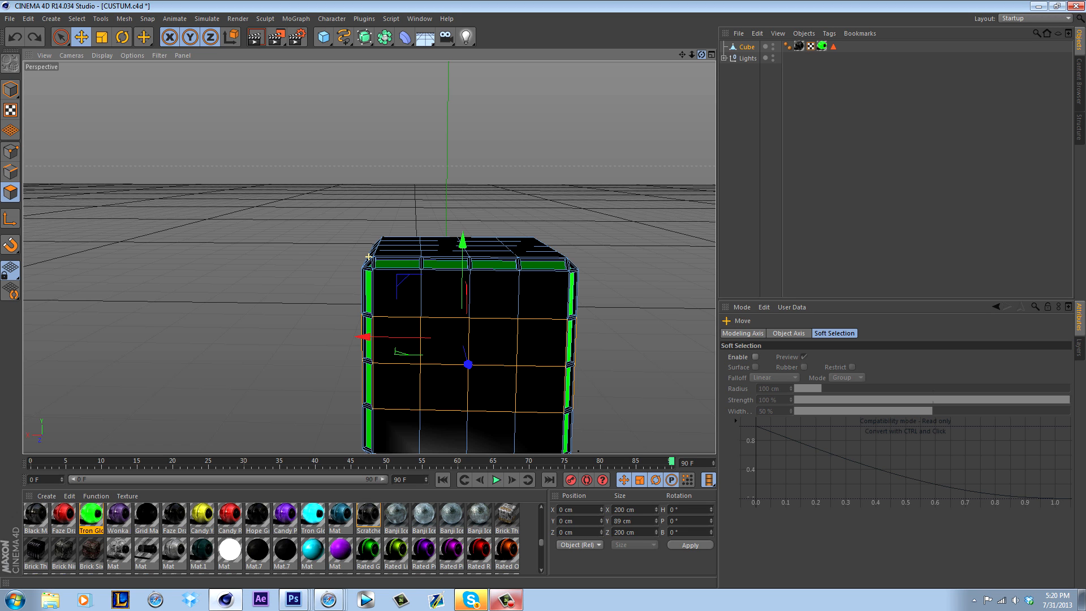
left_click_drag(369, 256, 462, 338, "alt")
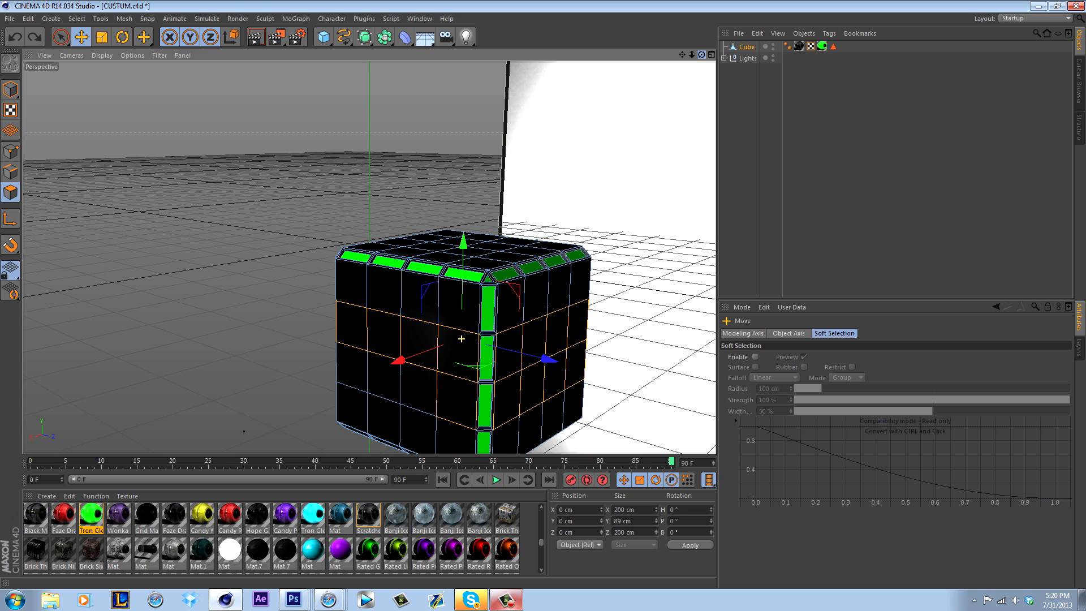
key("ctrl+shift+a")
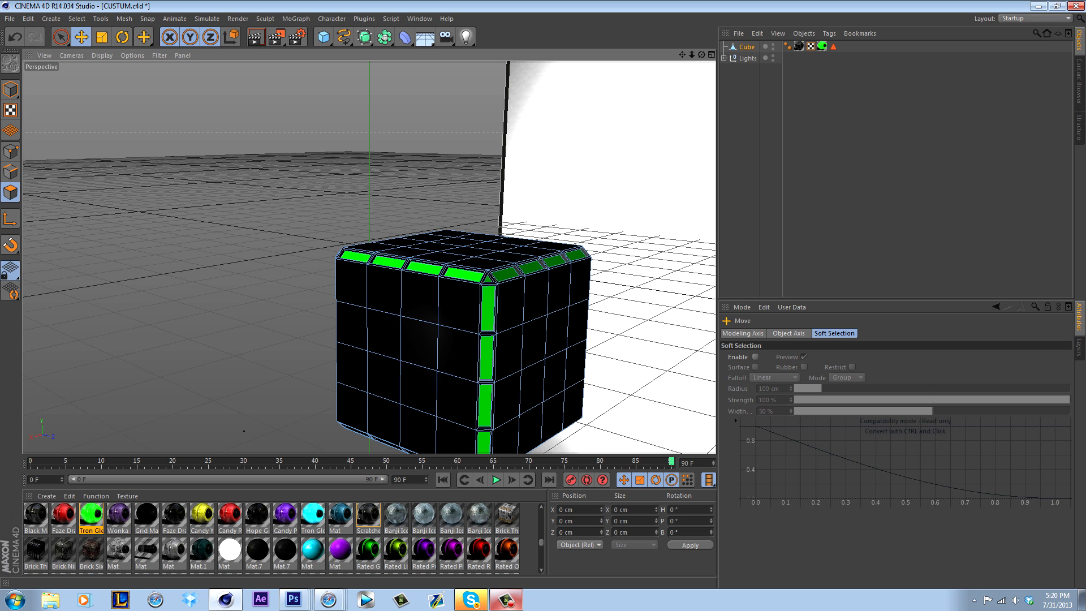
left_click_drag(557, 398, 413, 365, "alt")
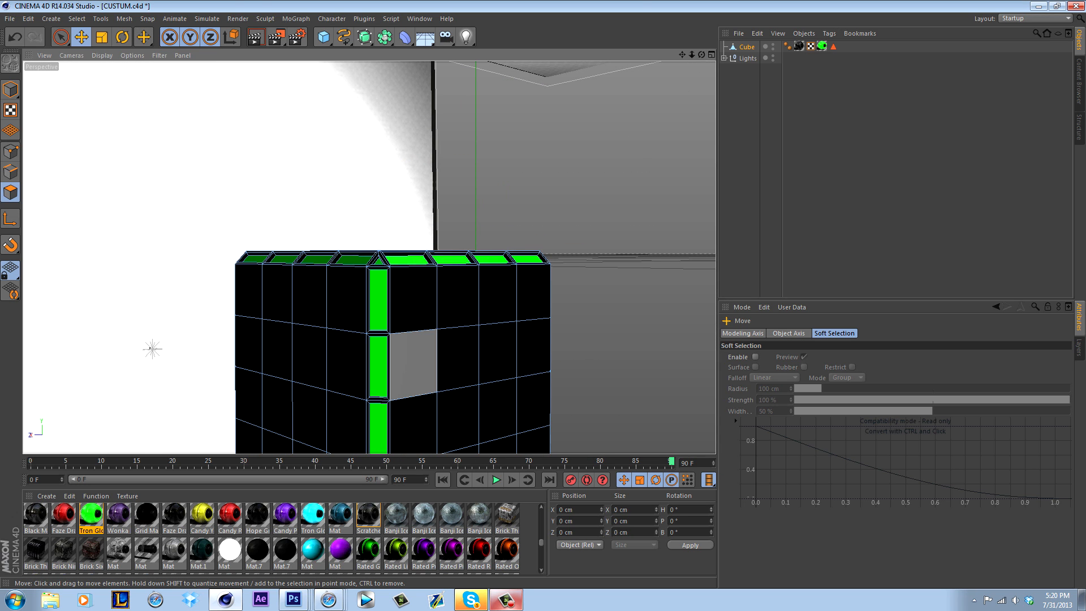
left_click(412, 365)
left_click(456, 361, "shift")
left_click(496, 356, "shift")
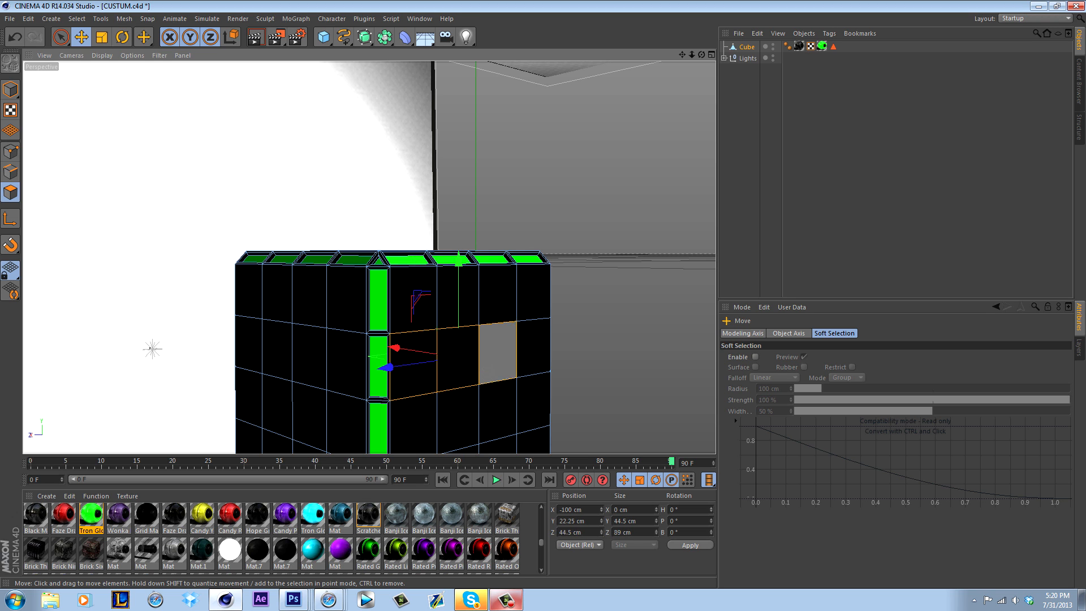
left_click(530, 352, "shift")
left_click(346, 362, "shift")
left_click(310, 356, "shift")
left_click(277, 350, "shift")
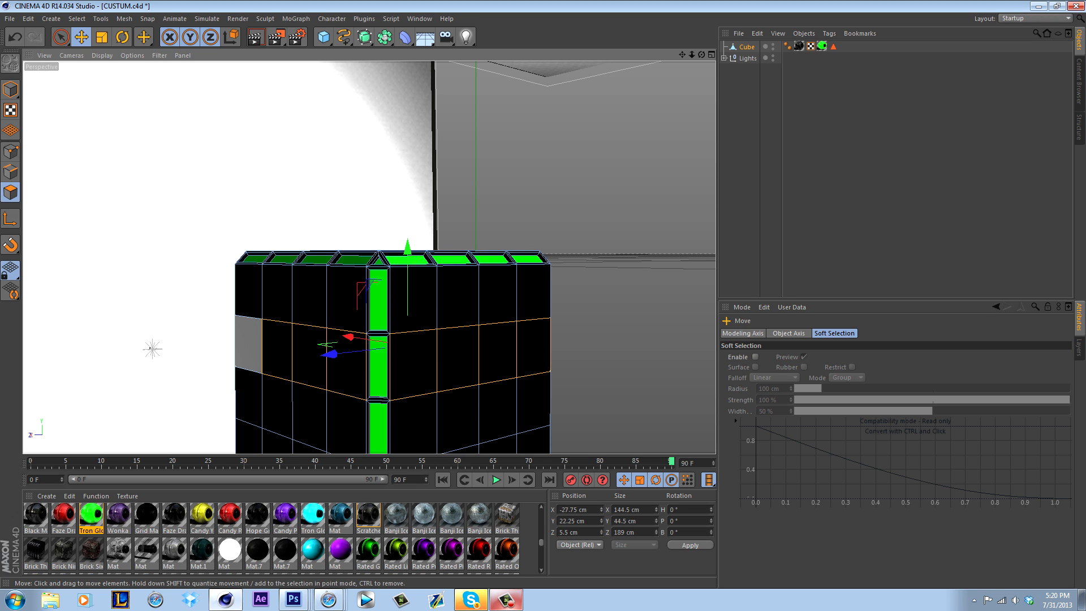
left_click(218, 341)
- Add a Greebler object to the scene and make the cube its child
left_click_drag(215, 342, 455, 344, "alt")
scroll(368, 253, "down", 6)
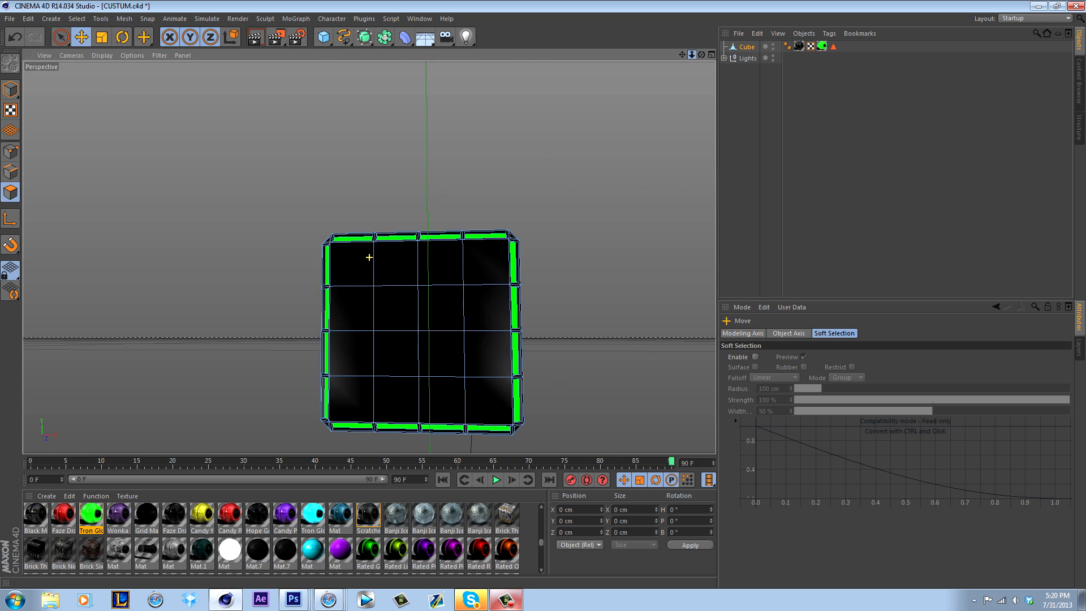
left_click(365, 18)
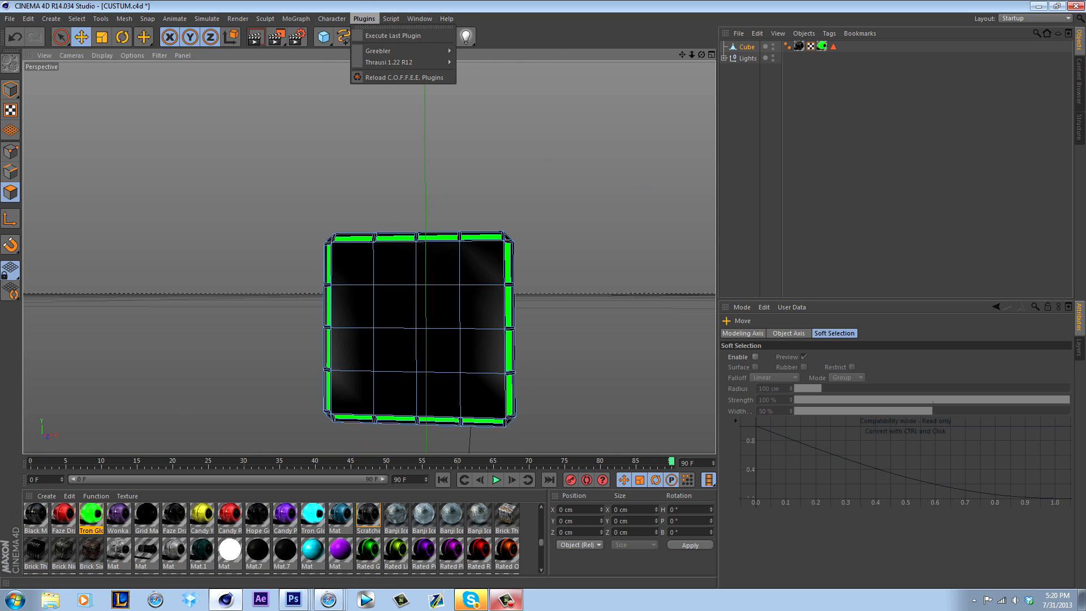
mouse_move(395, 51)
left_click(480, 54)
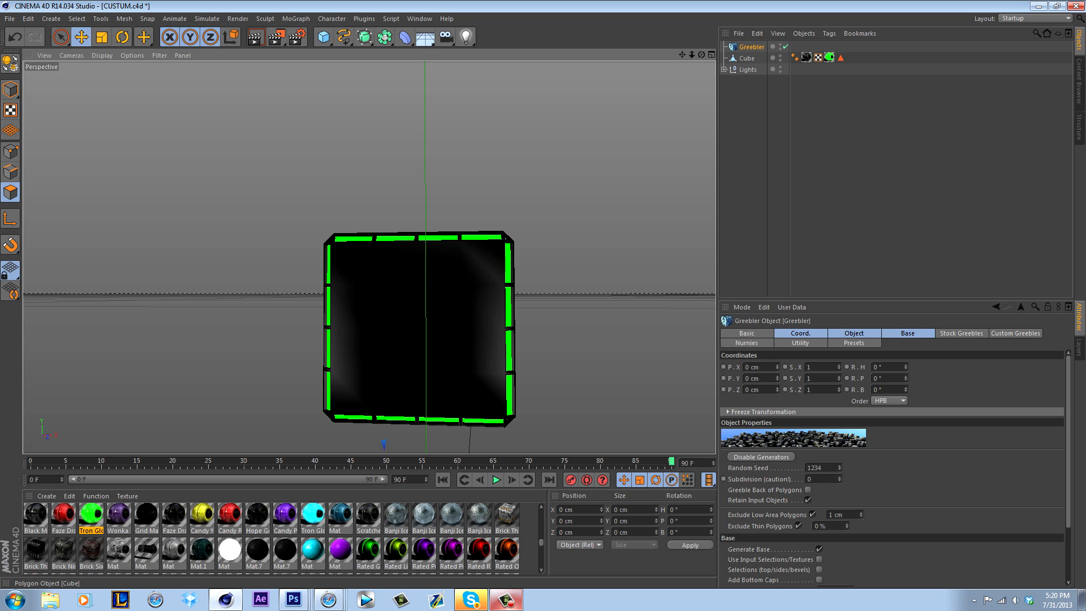
left_click_drag(746, 58, 751, 48)
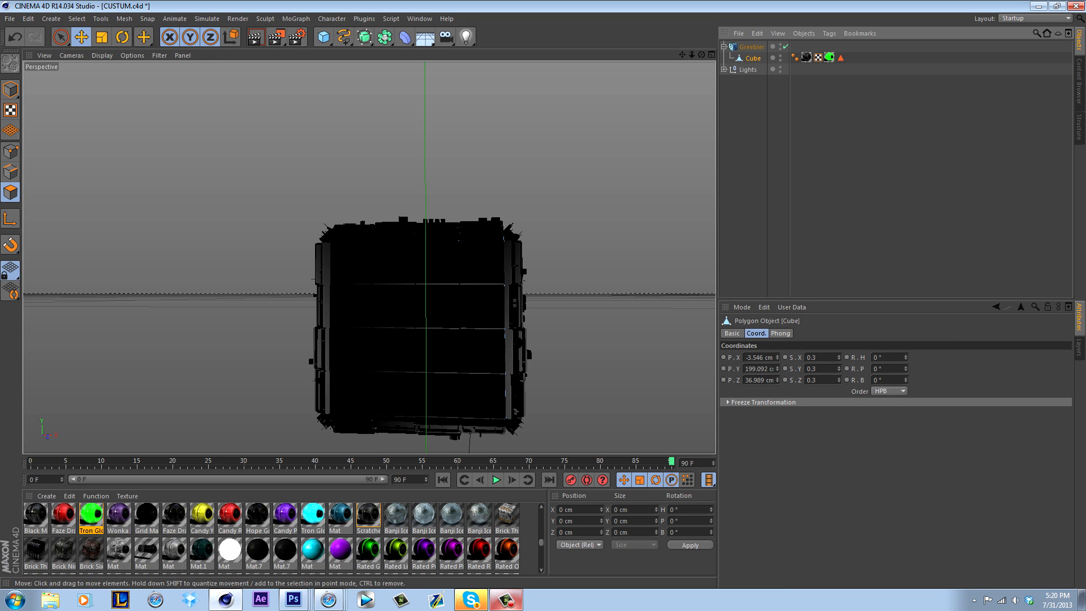
- Enable Use Input Selections/Textures in the Greebler object's base settings
left_click(751, 47)
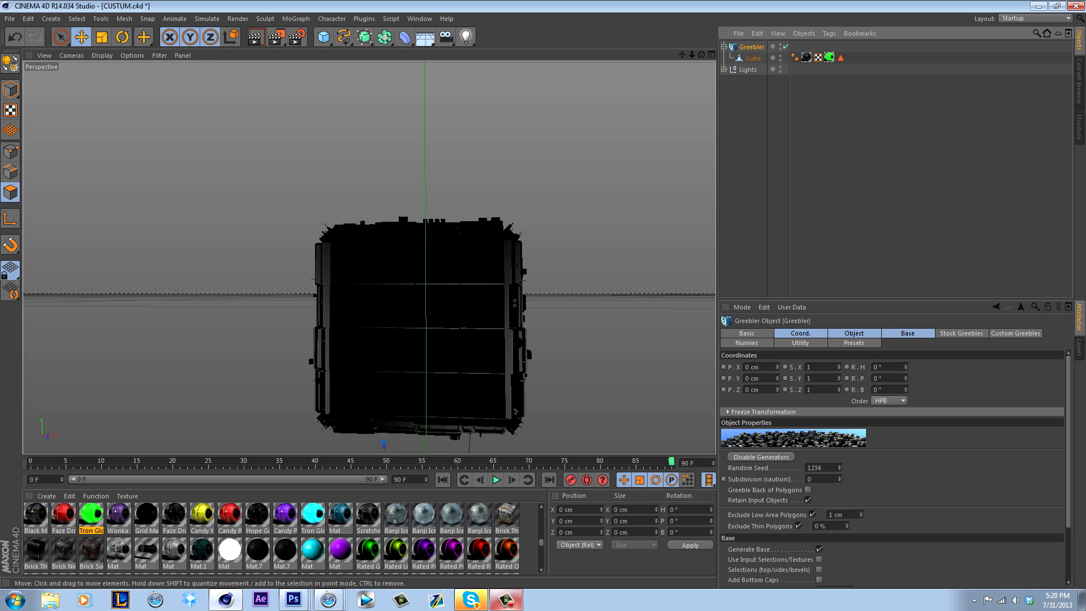
left_click(907, 333)
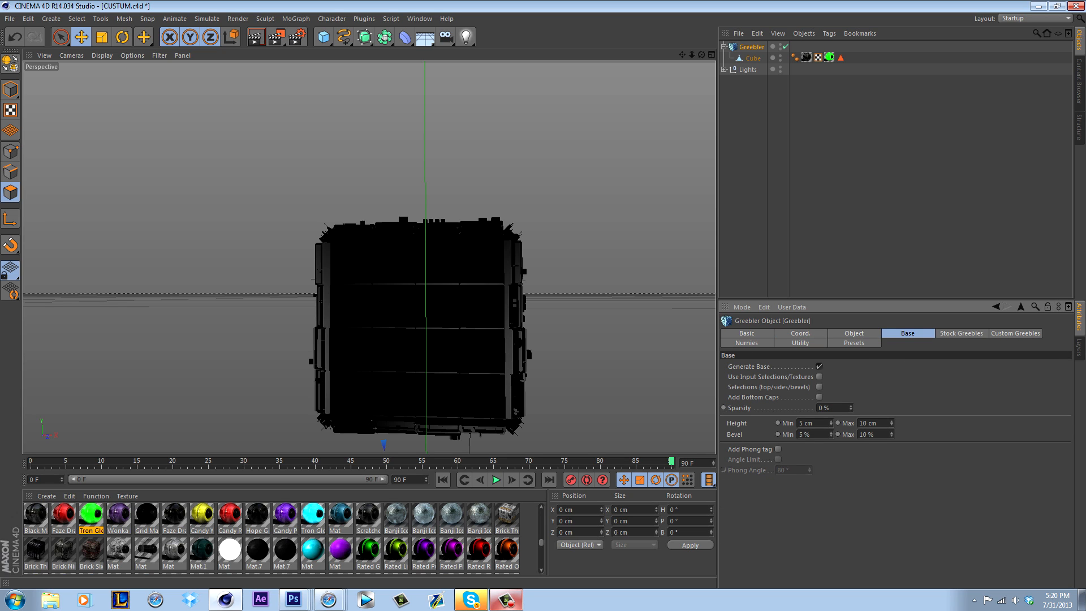
left_click(819, 376)
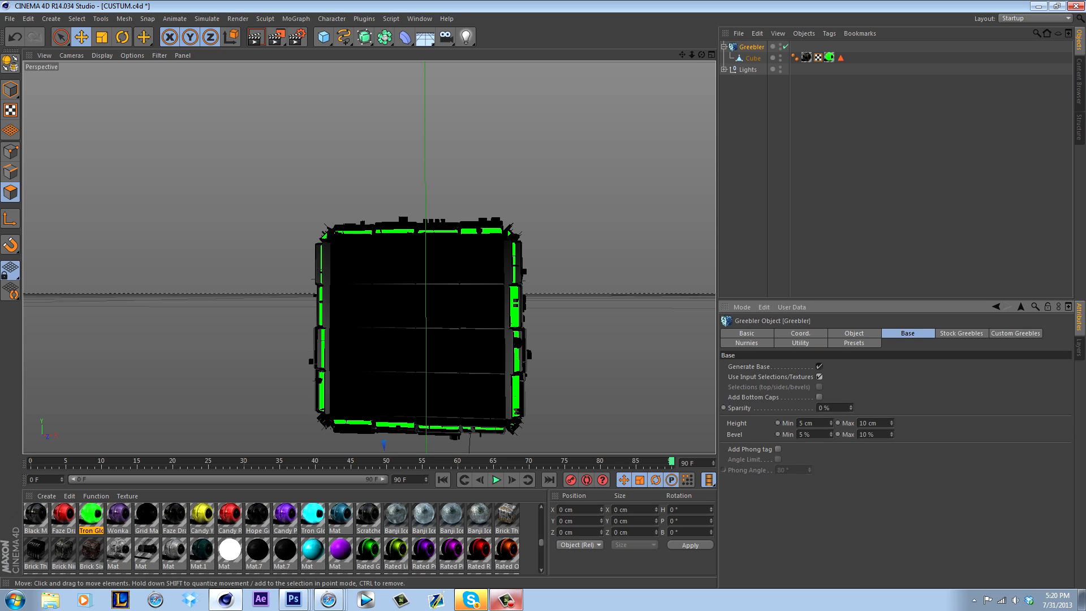
- Apply the Tron Glow Green material to the Greebler object and render the perspective view
left_click_drag(368, 257, 368, 257, "alt")
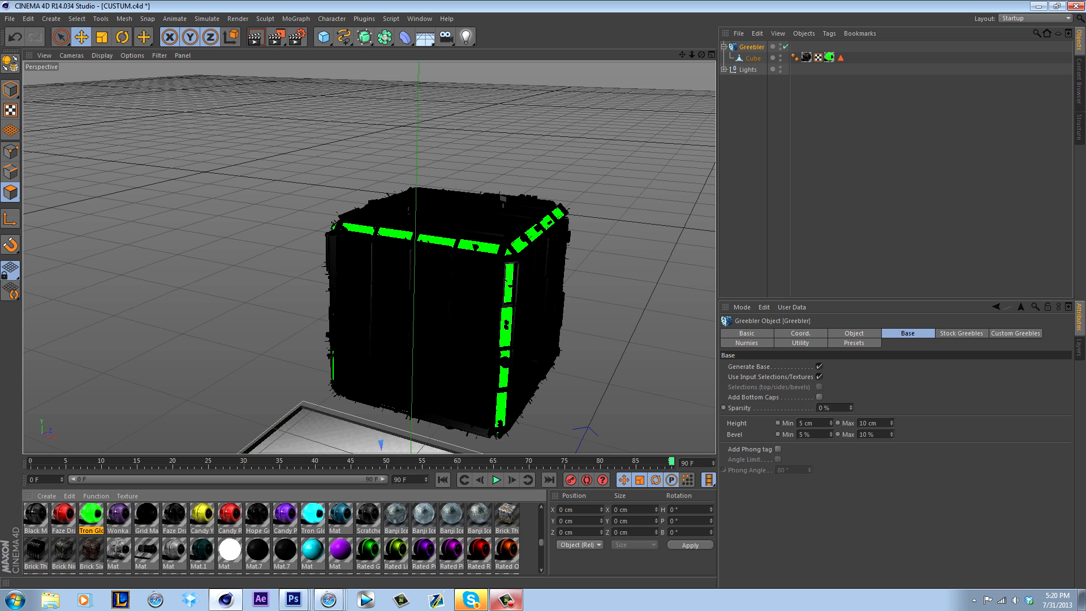
left_click_drag(91, 515, 751, 47)
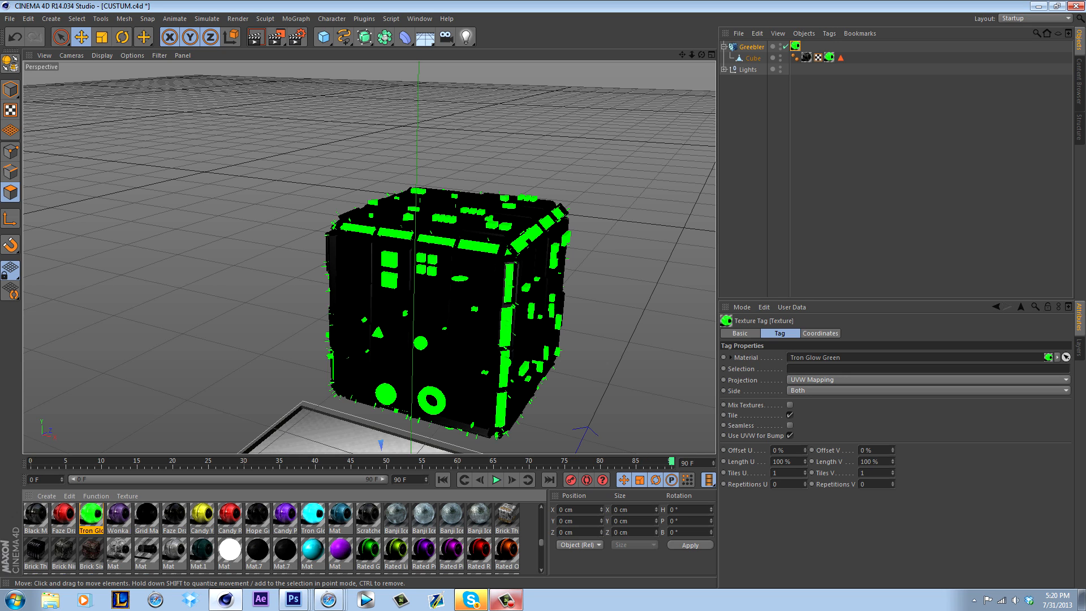
left_click(256, 37)
left_click(234, 174)
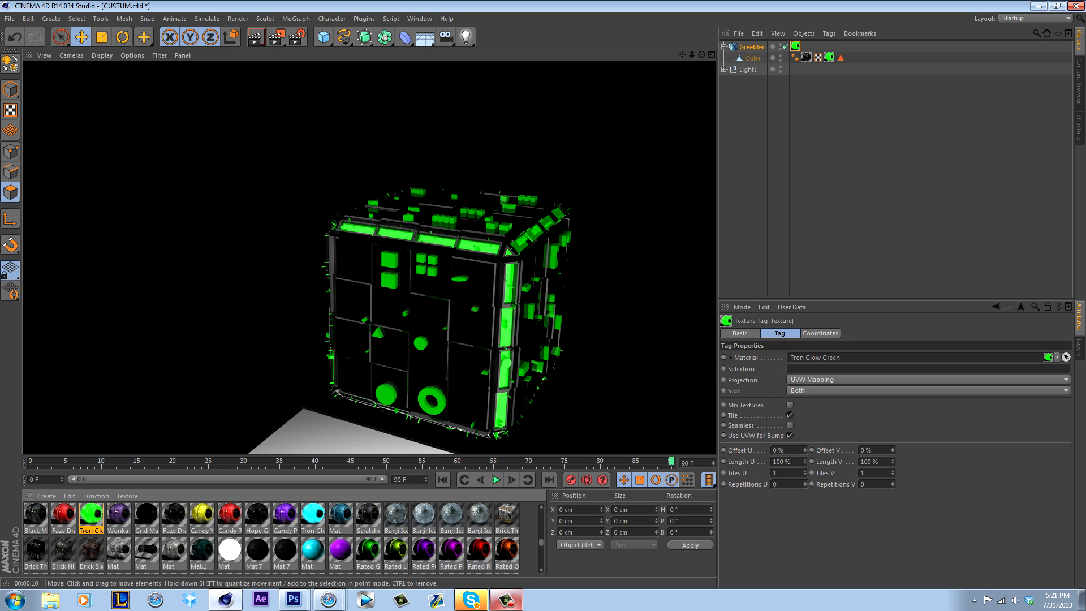
left_click(506, 600)
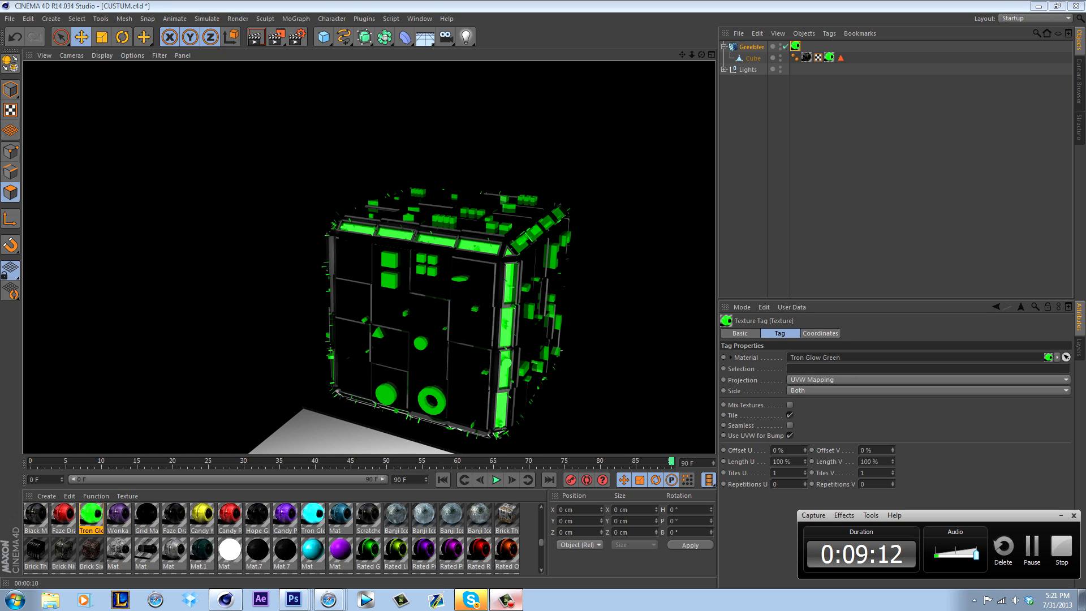